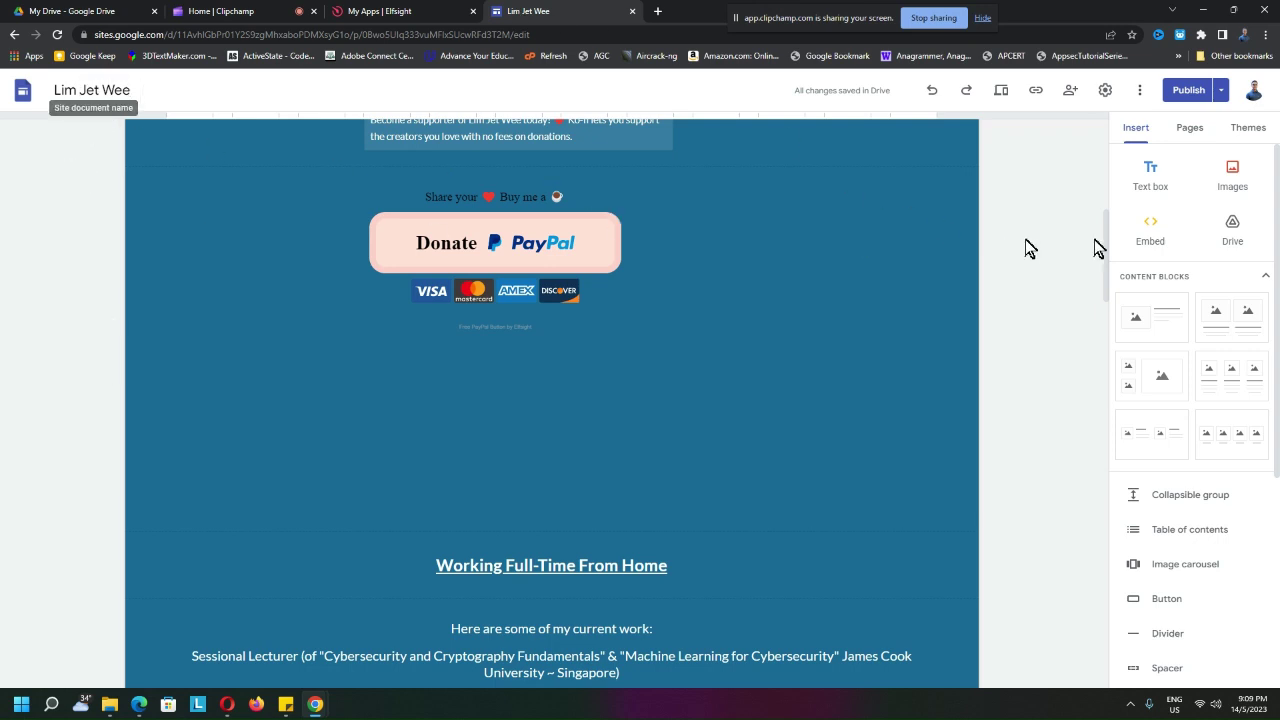
# - Select the existing PayPal donate embed on the Google Sites page and scroll down
pyautogui.moveTo(1105, 246); pyautogui.dragTo(1106, 210)
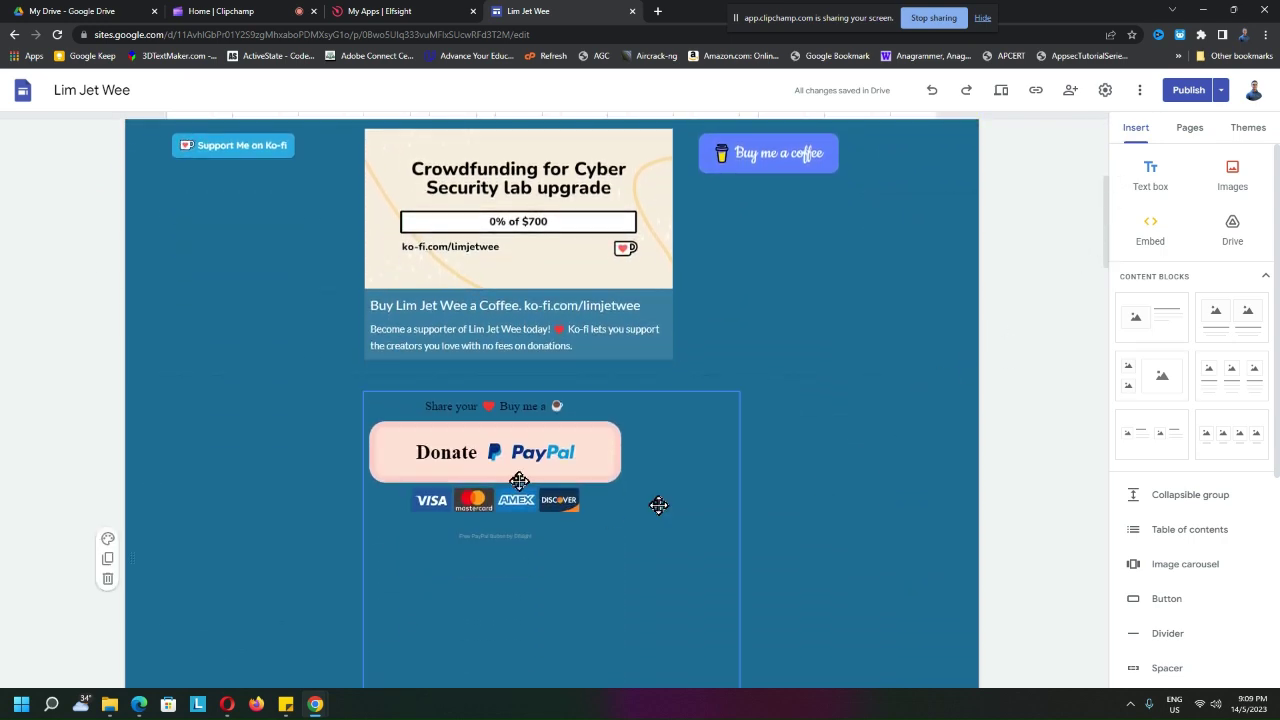
pyautogui.click(468, 490)
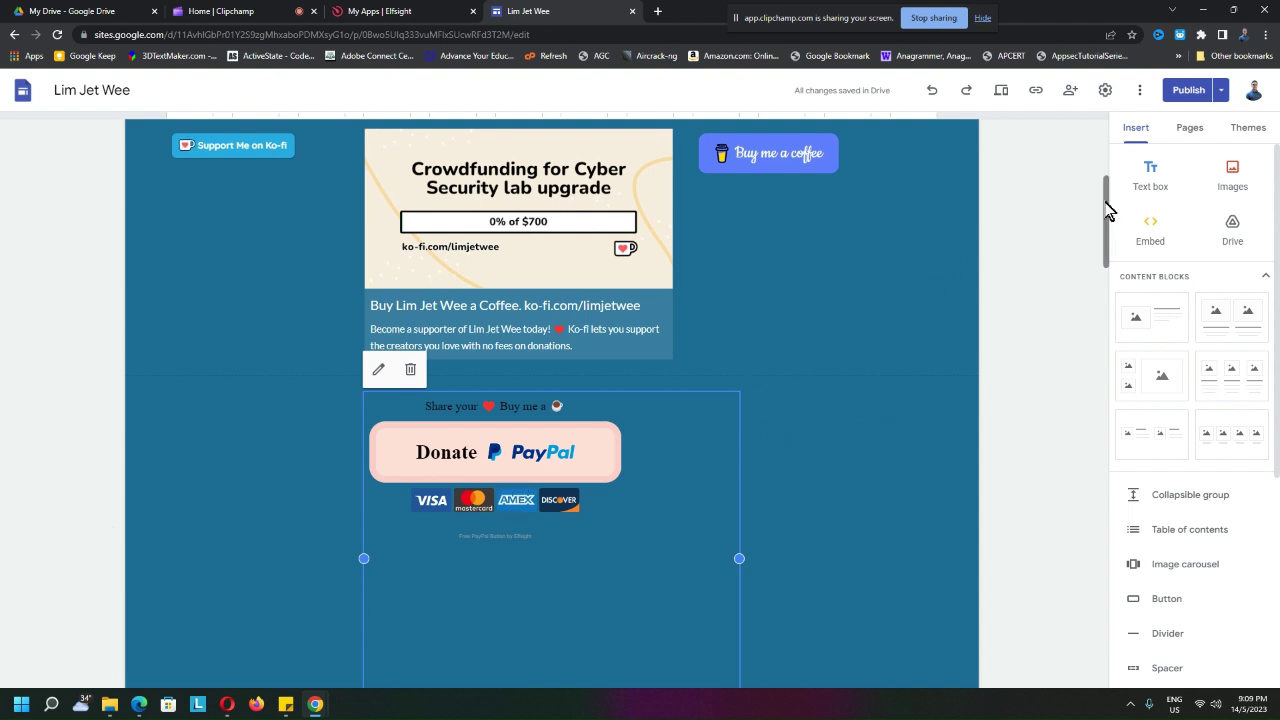
pyautogui.moveTo(1108, 206); pyautogui.dragTo(1108, 228)
pyautogui.scroll(-1, 1104, 233)
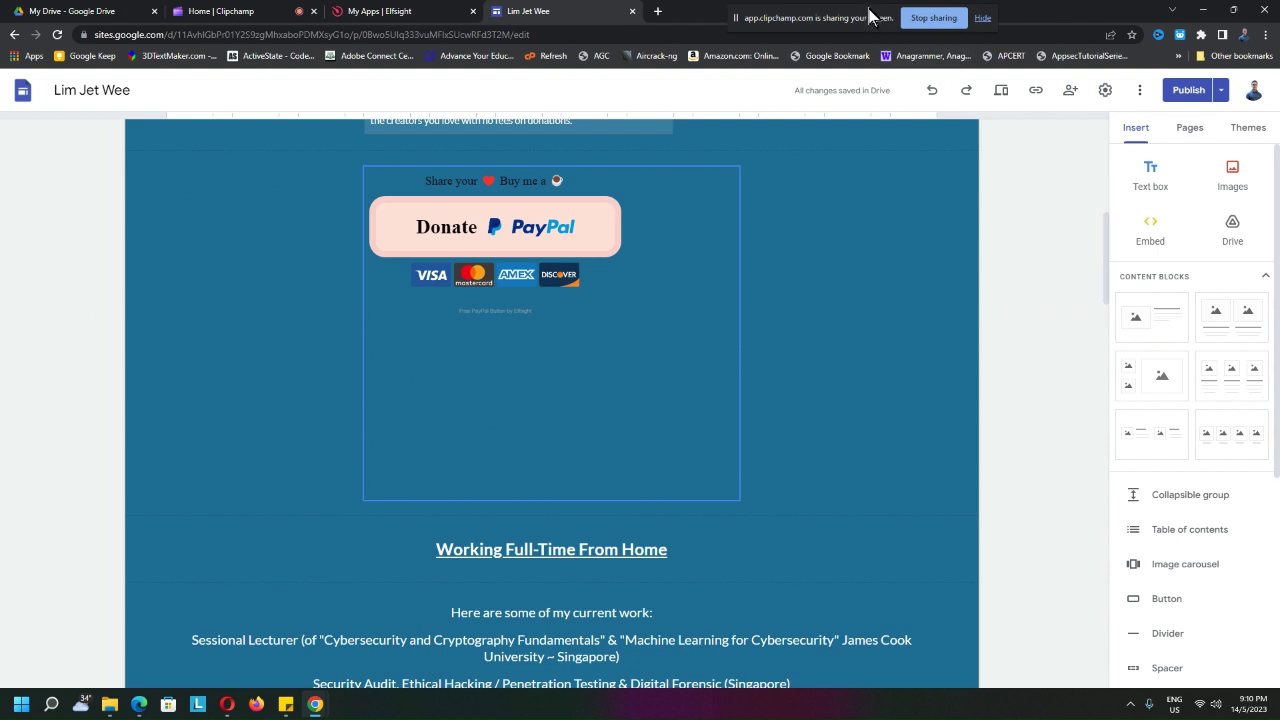
pyautogui.moveTo(871, 16); pyautogui.dragTo(951, 36)
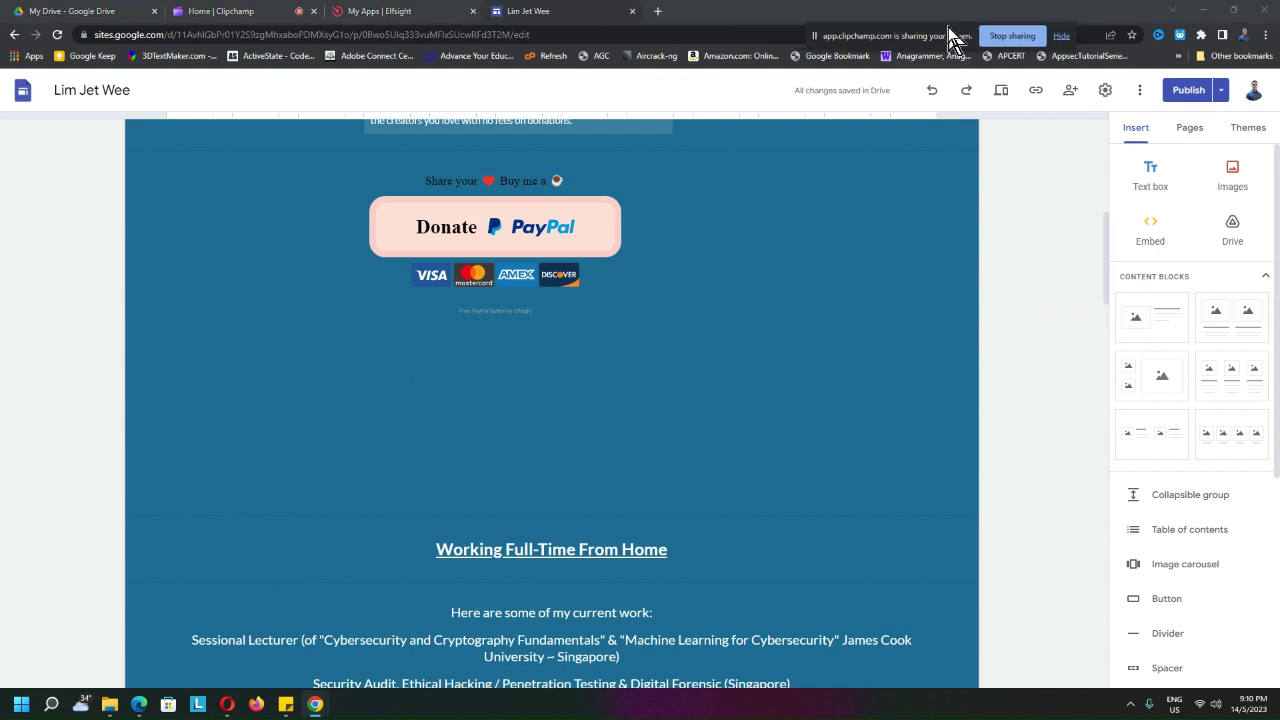
# - Go to the Elfsight My Apps dashboard, dismissing the Facebook notification and the account menu
pyautogui.click(416, 10)
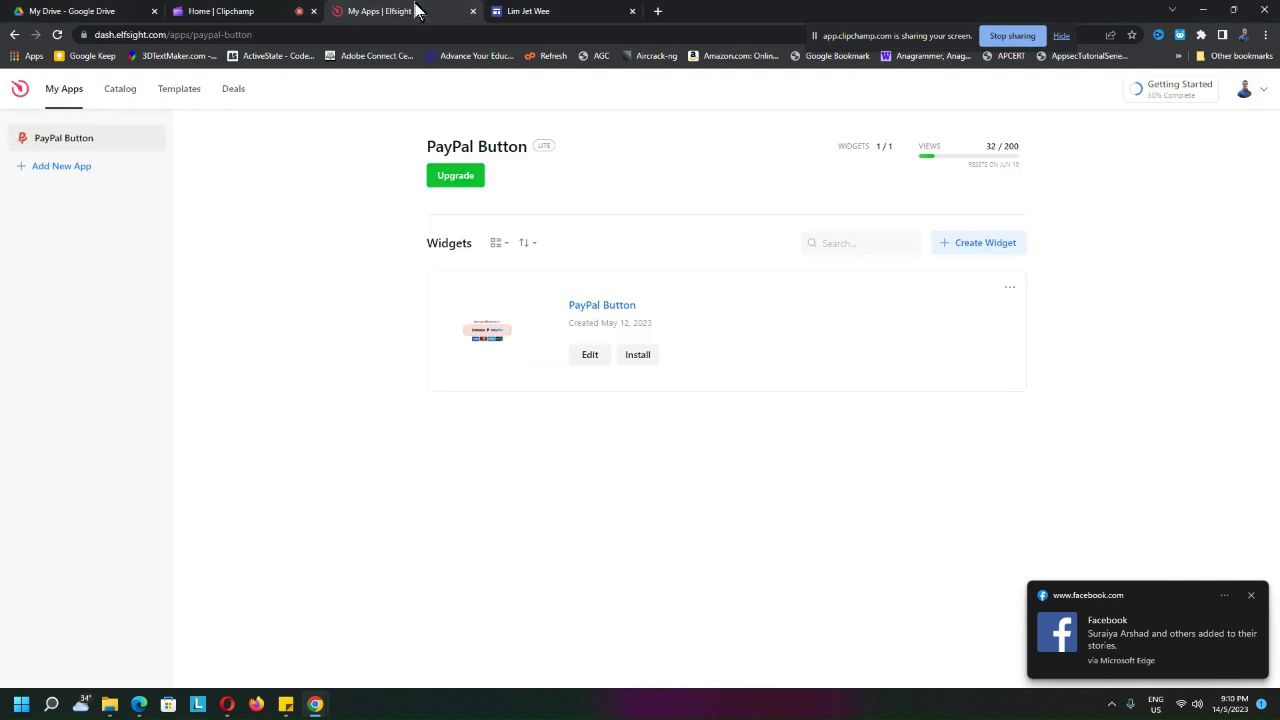
pyautogui.click(1252, 597)
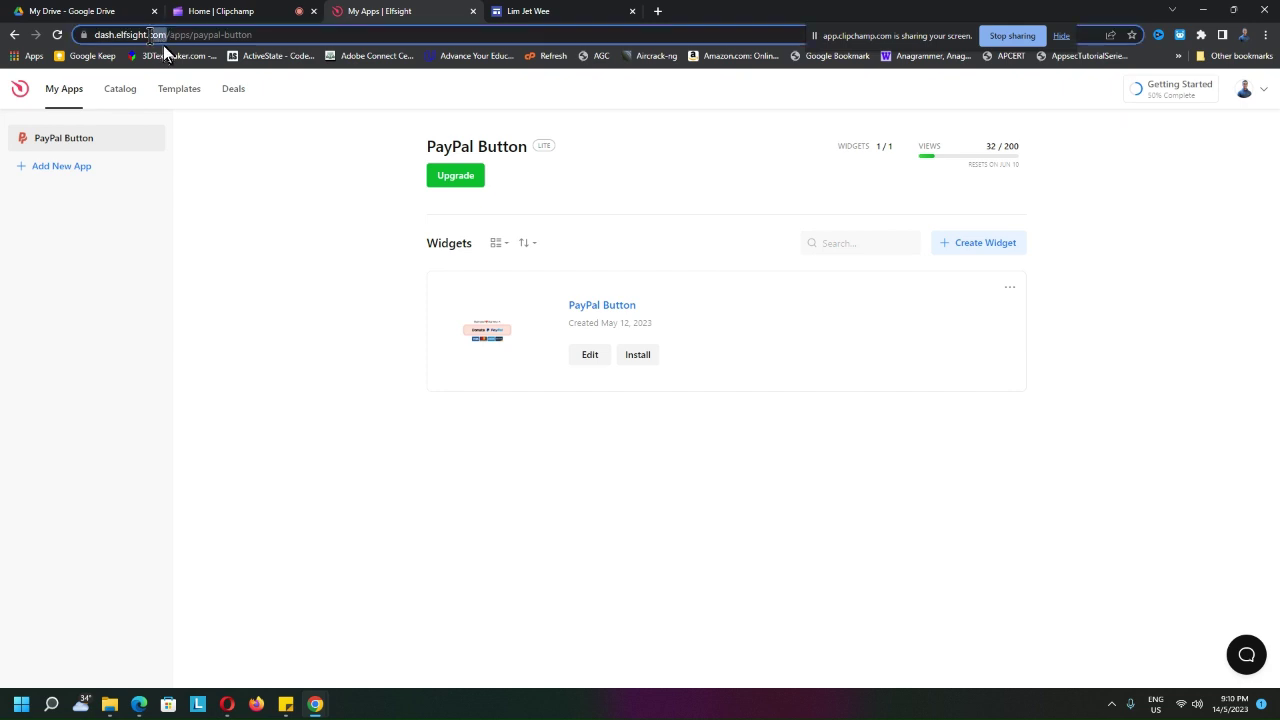
pyautogui.moveTo(163, 38); pyautogui.dragTo(116, 37)
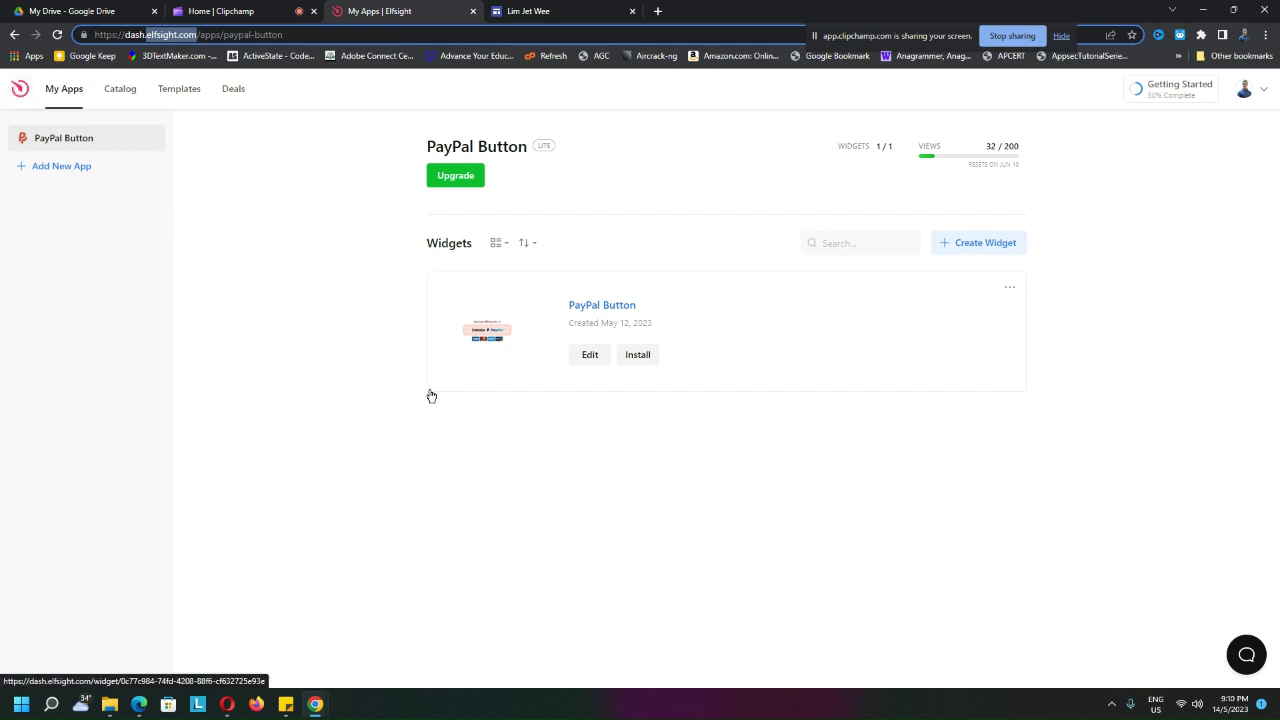
pyautogui.click(1255, 92)
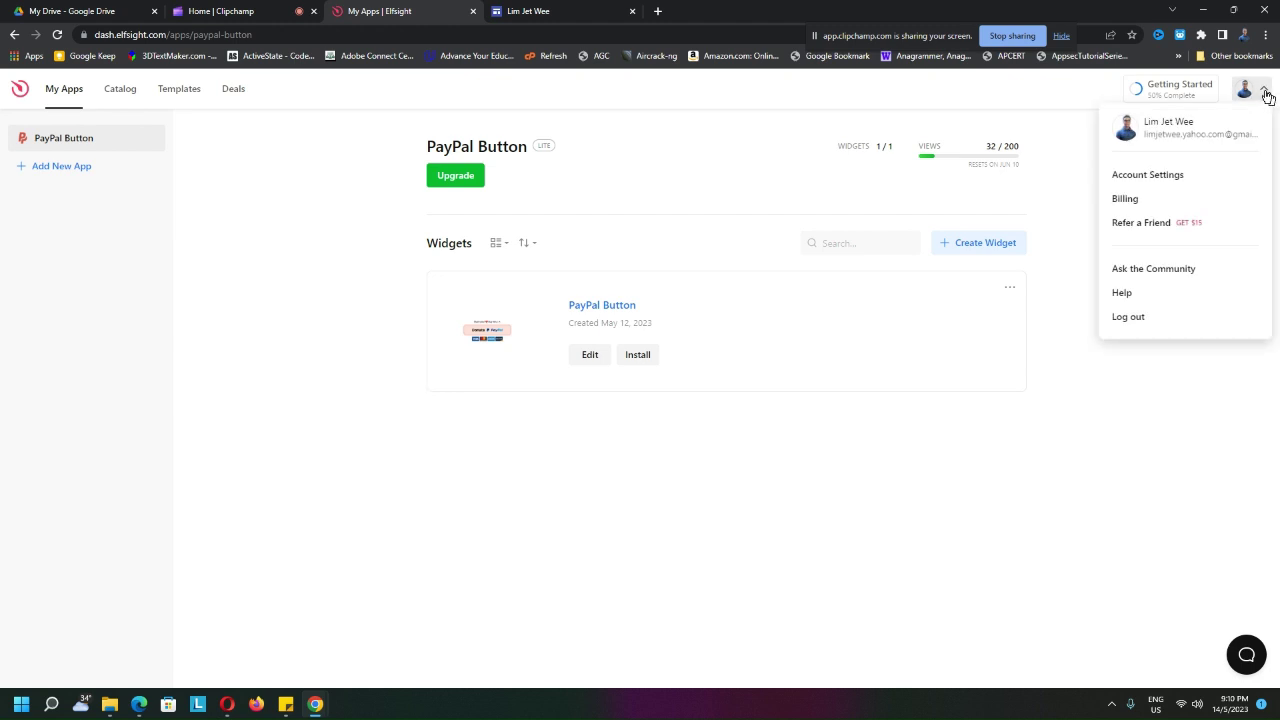
pyautogui.click(294, 212)
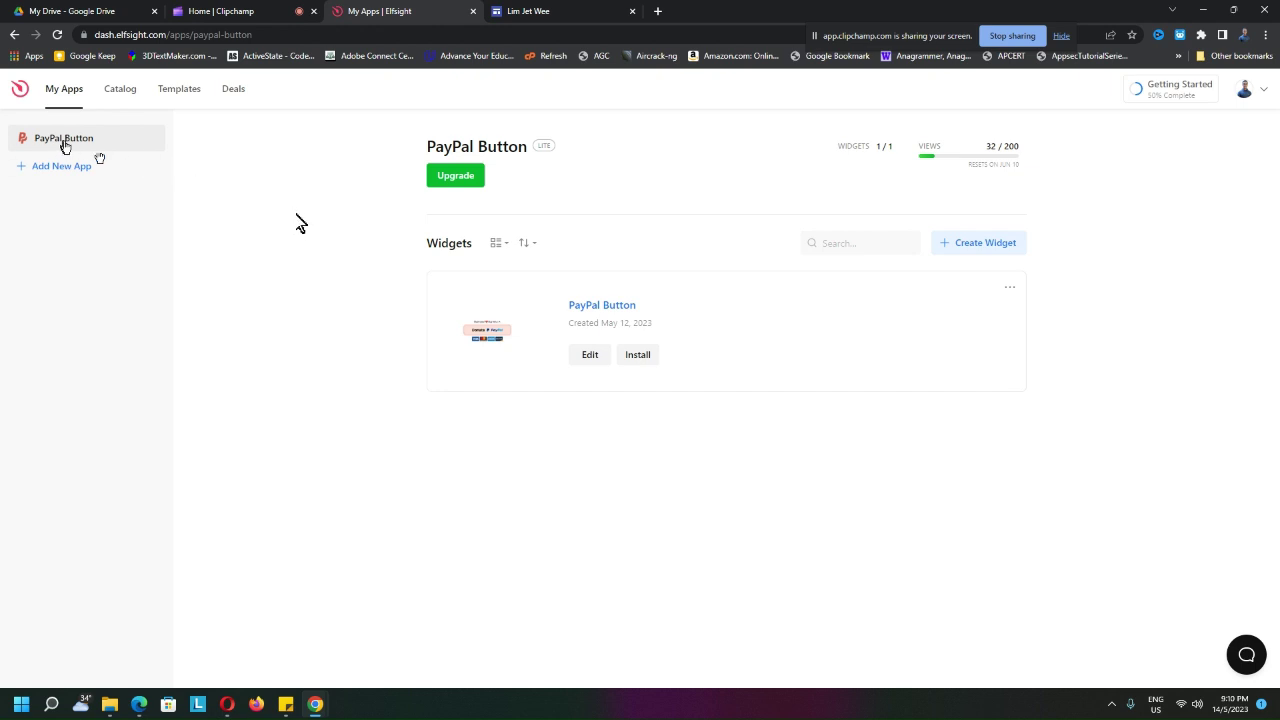
# - Check the 1/1 widget allowance and dismiss the limit-reached notice
pyautogui.click(864, 151)
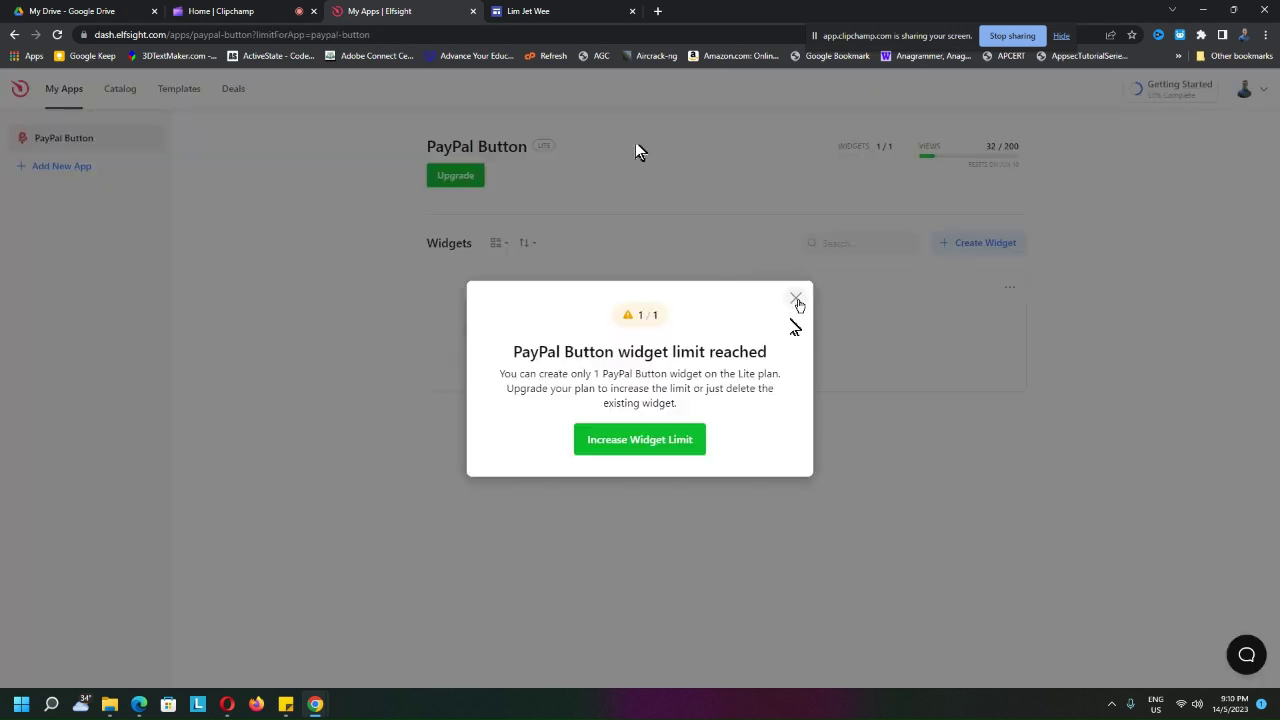
pyautogui.click(796, 300)
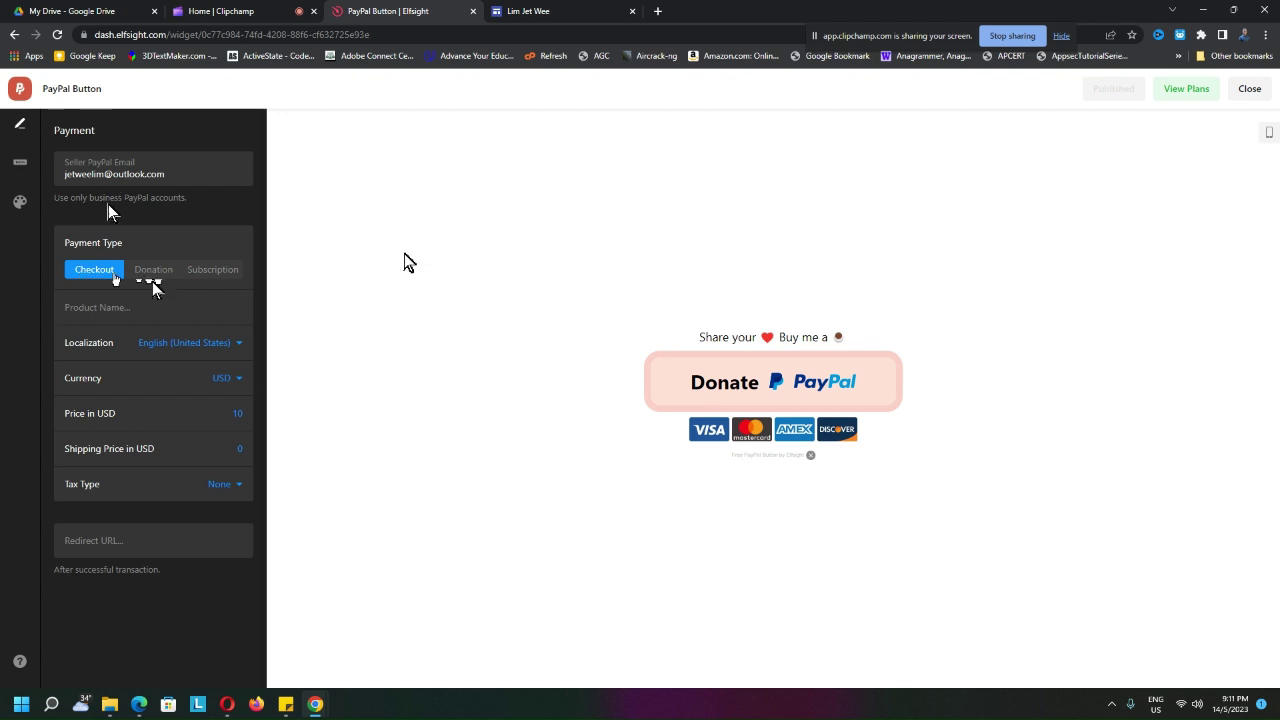
# - Read the business-accounts helper text and leave the currency at USD
pyautogui.tripleClick(55, 198)
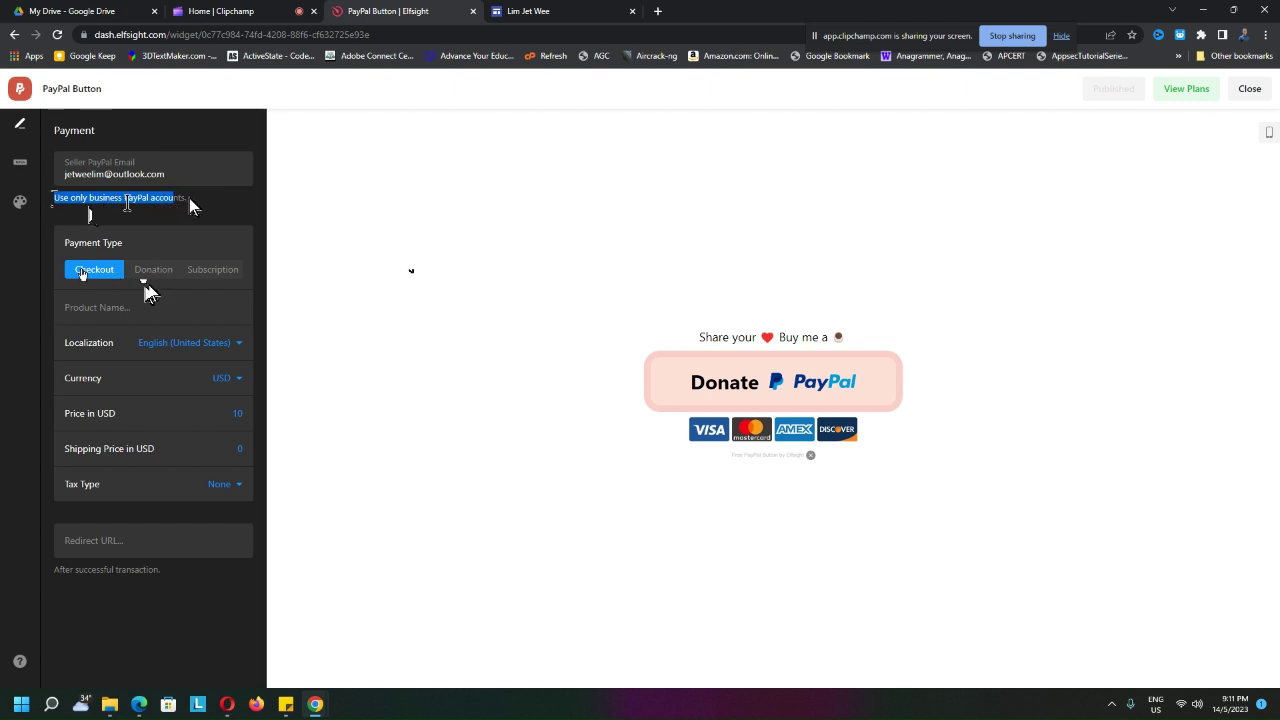
pyautogui.moveTo(188, 198); pyautogui.dragTo(49, 198)
pyautogui.click(405, 262)
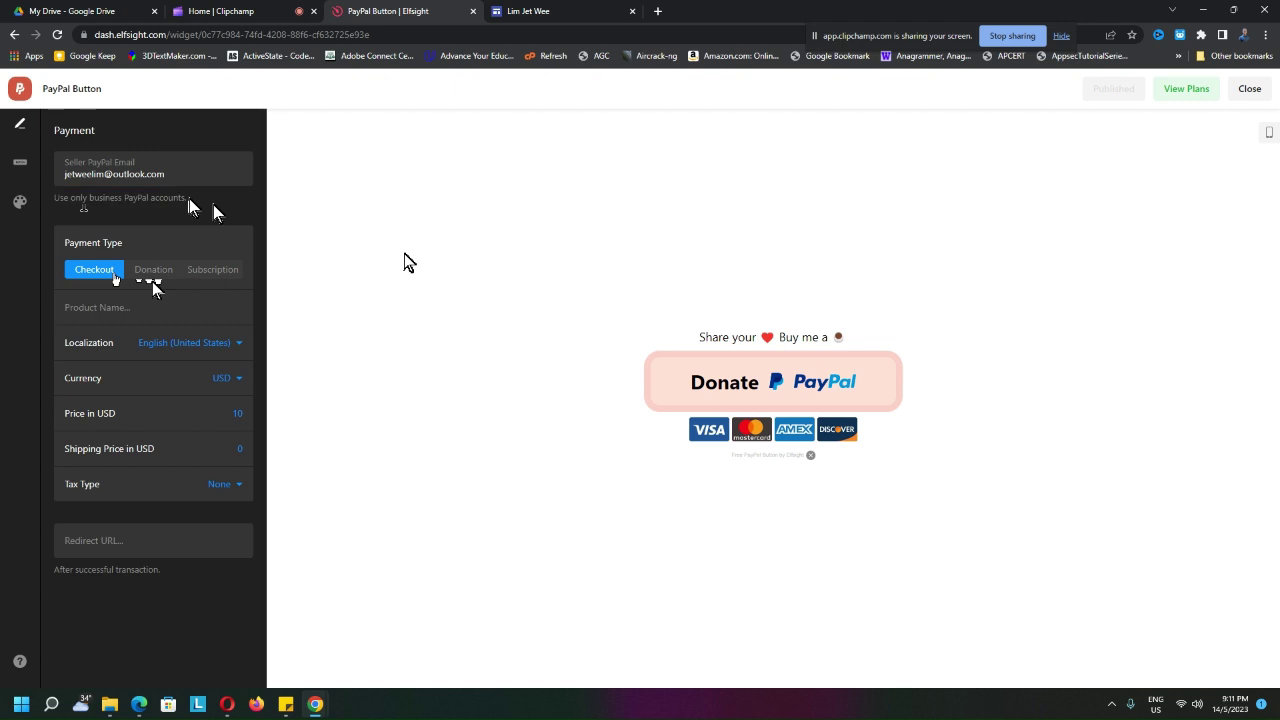
pyautogui.click(240, 380)
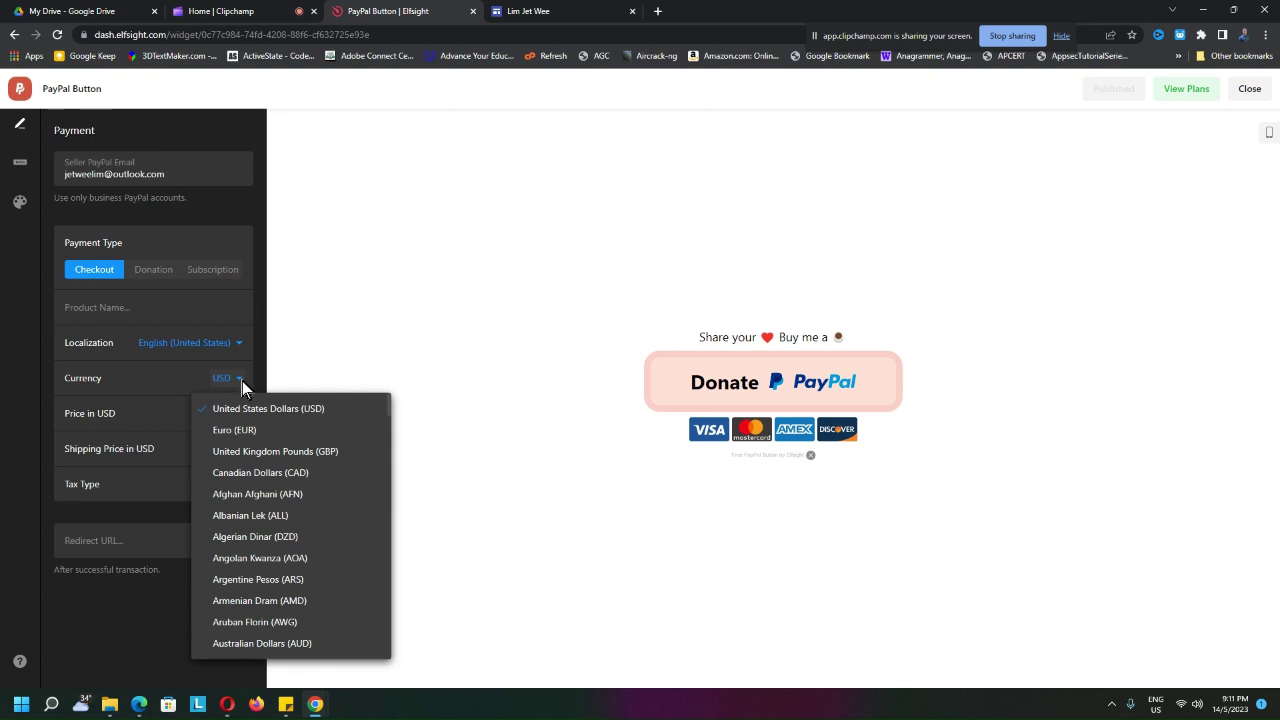
pyautogui.click(239, 345)
# - Leave localization at English and go to the Button text settings
pyautogui.click(239, 343)
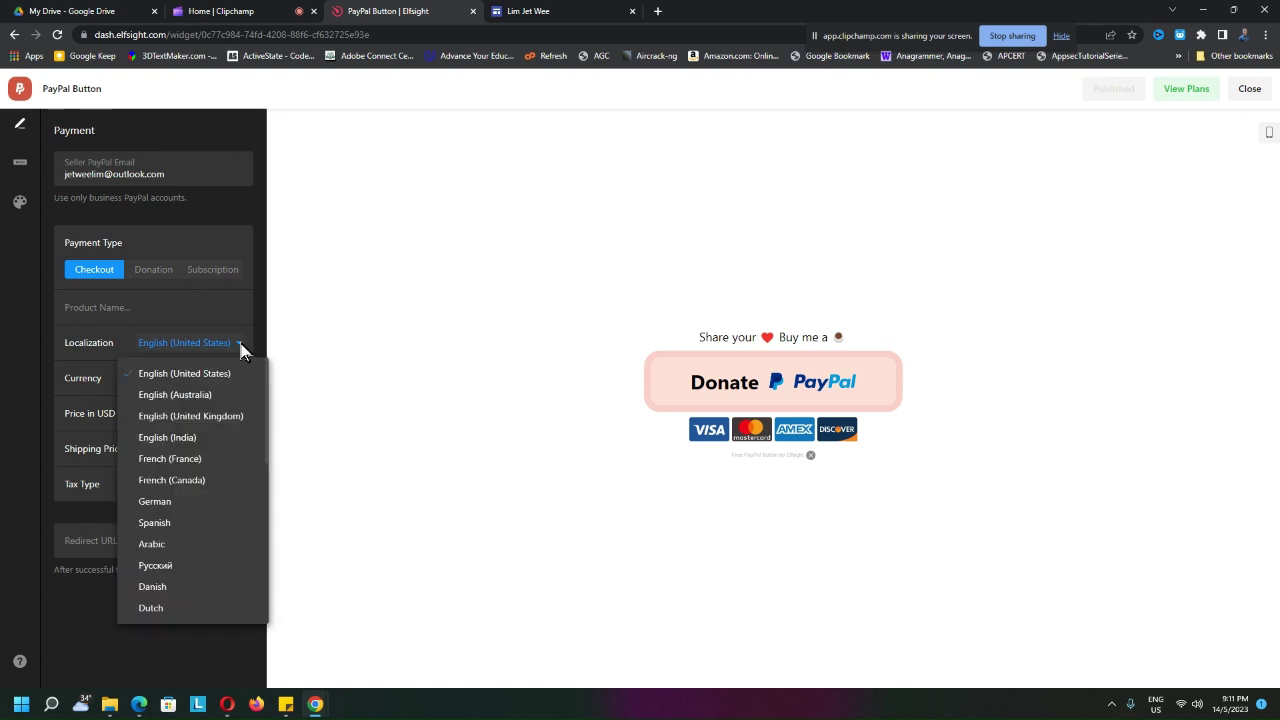
pyautogui.click(241, 344)
pyautogui.click(241, 345)
pyautogui.click(231, 309)
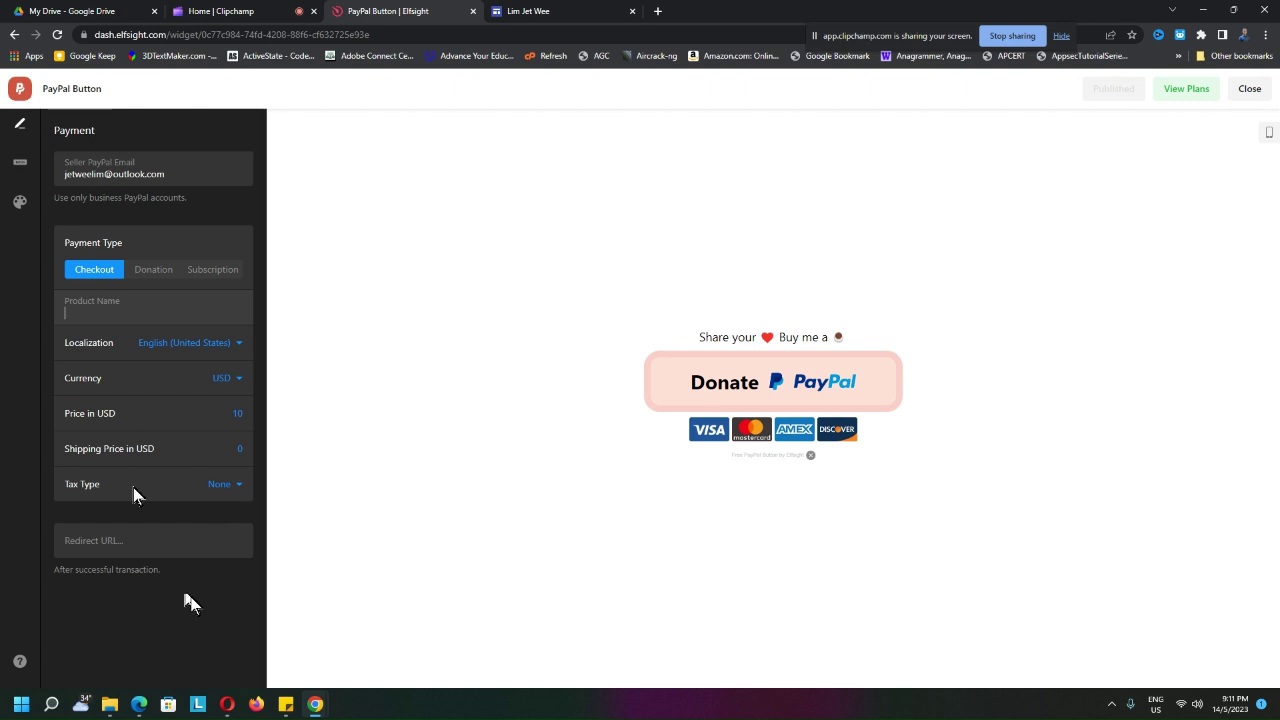
pyautogui.click(18, 176)
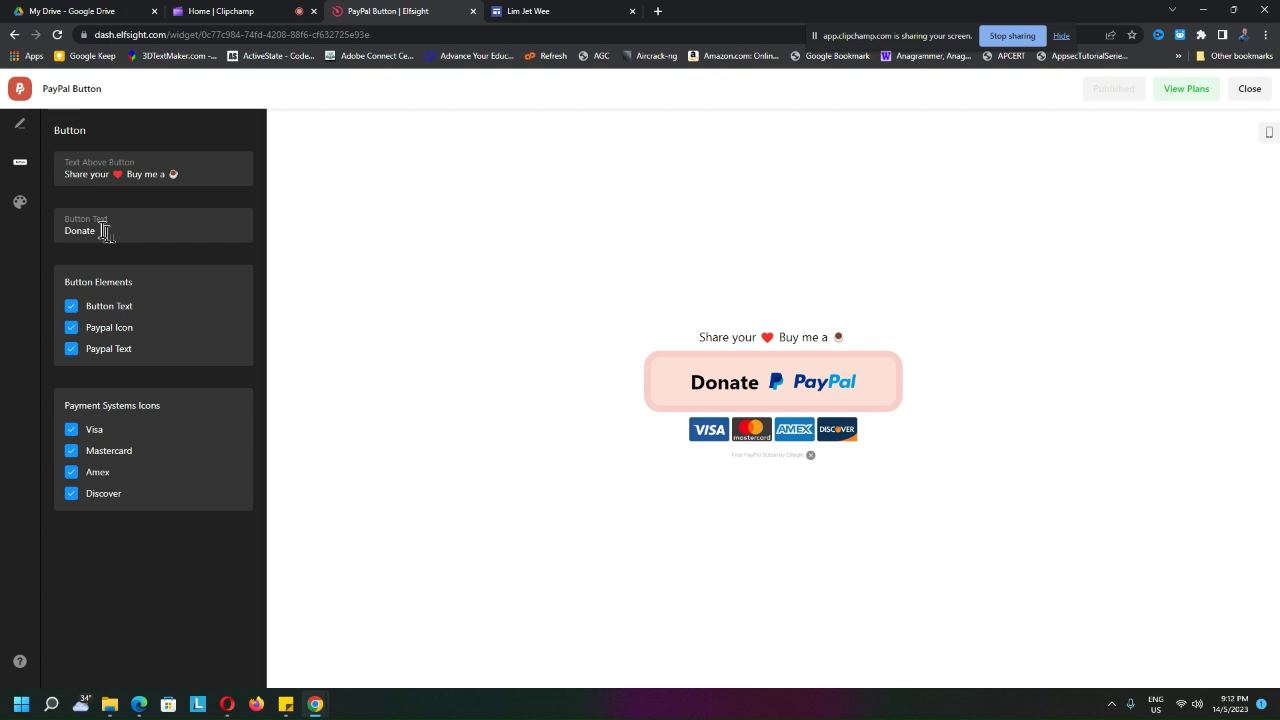
# - Look through the Style and Payment settings panels, then return to Button text
pyautogui.click(105, 234)
pyautogui.click(18, 208)
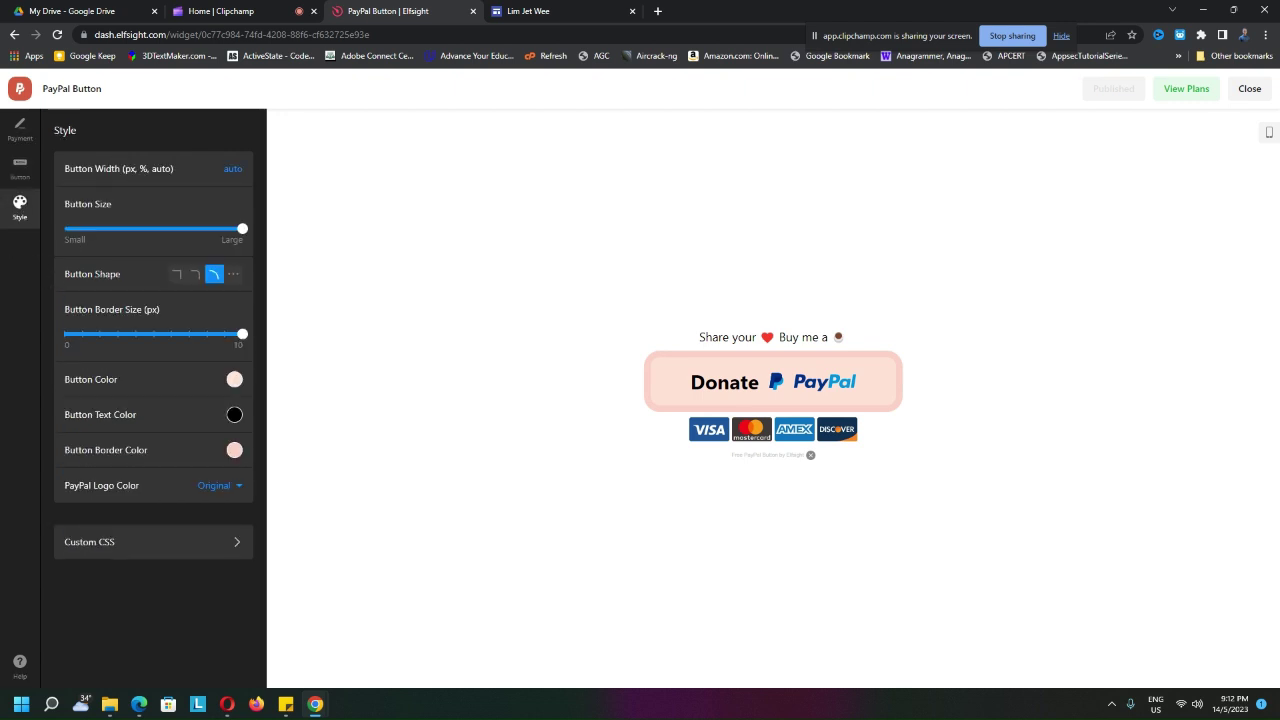
pyautogui.click(19, 132)
pyautogui.click(18, 210)
pyautogui.click(20, 168)
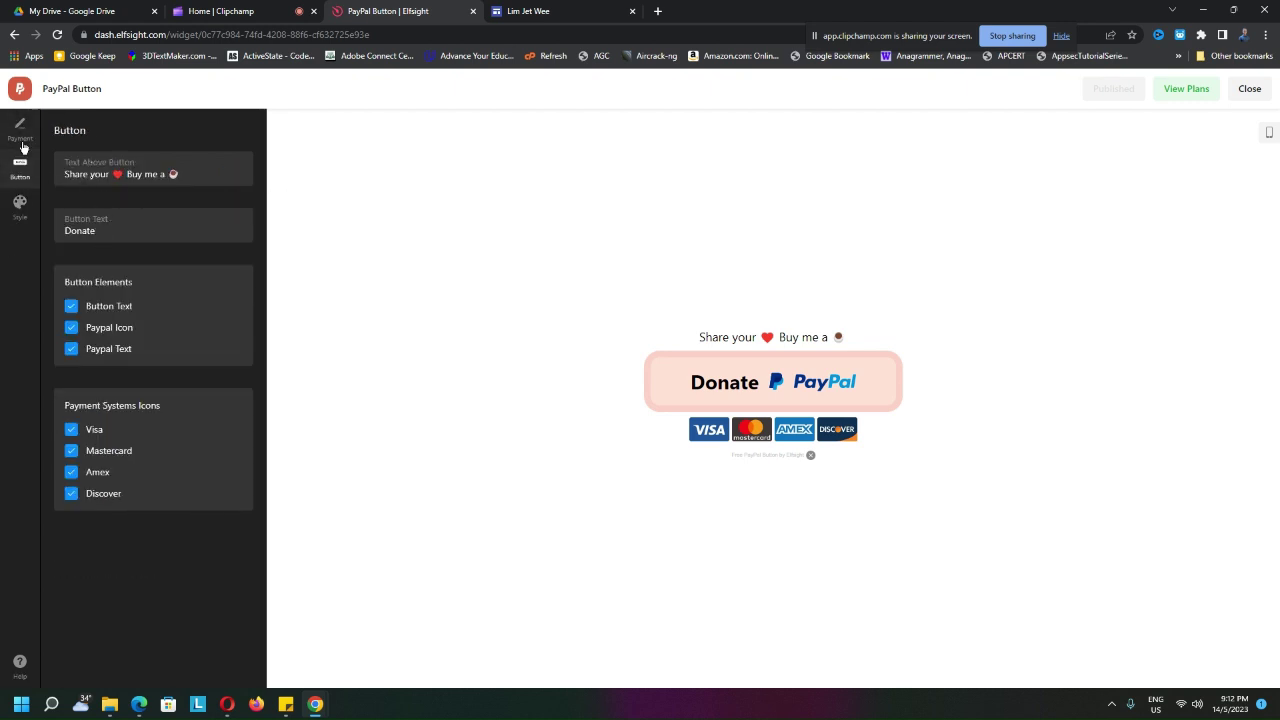
# - Try 'Pay' as the button label, then change it back to 'Donate'
pyautogui.doubleClick(79, 229)
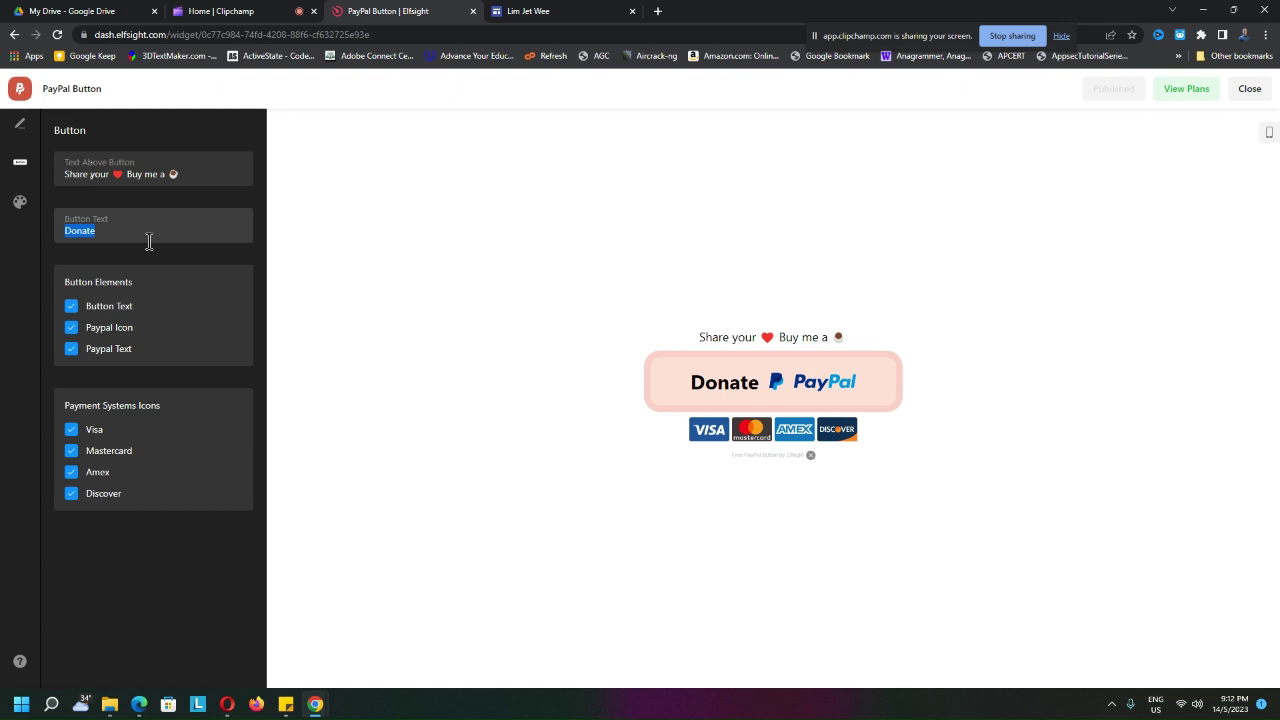
pyautogui.write('Pay')
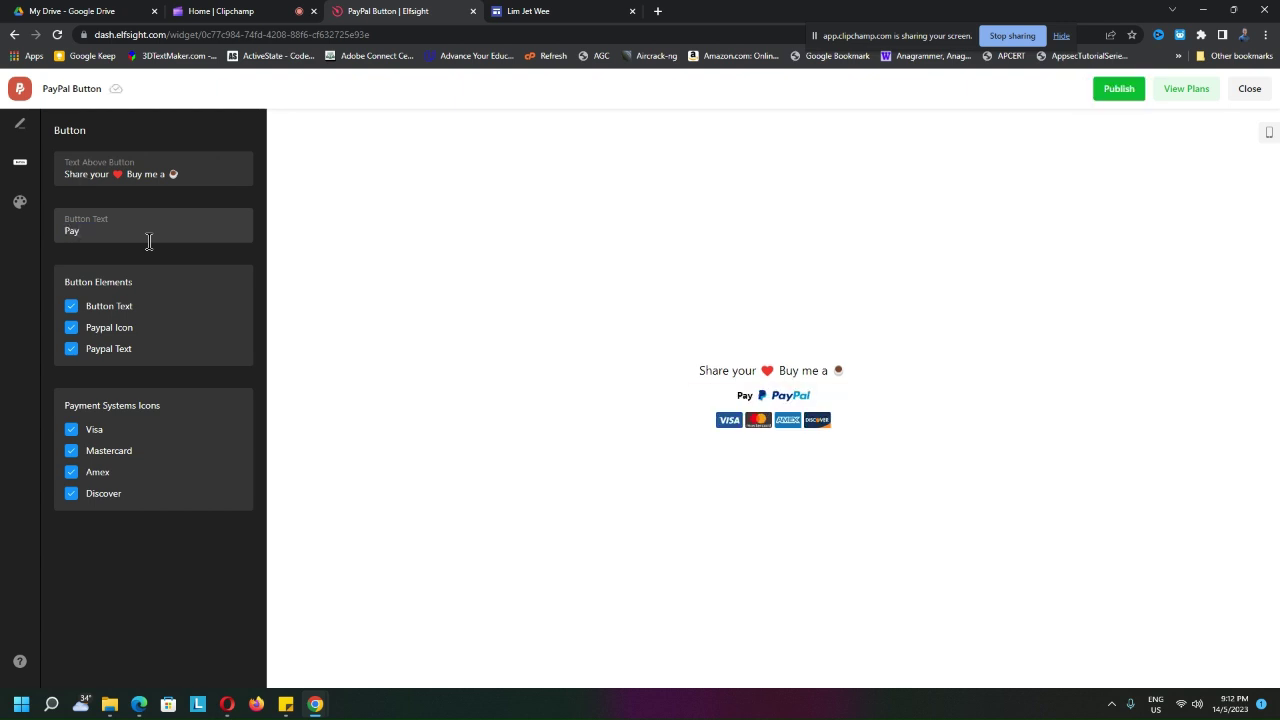
pyautogui.press('BackSpace')
pyautogui.press('BackSpace')
pyautogui.press('BackSpace')
pyautogui.write('Donate')
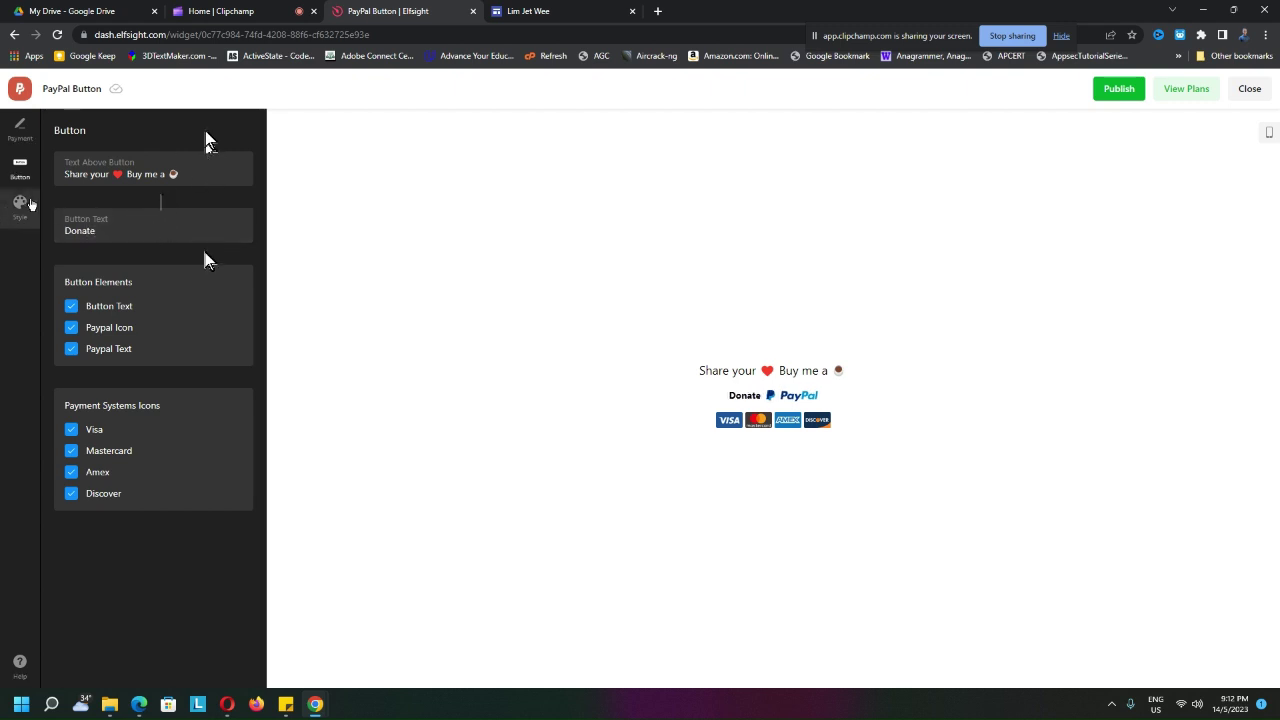
pyautogui.click(20, 201)
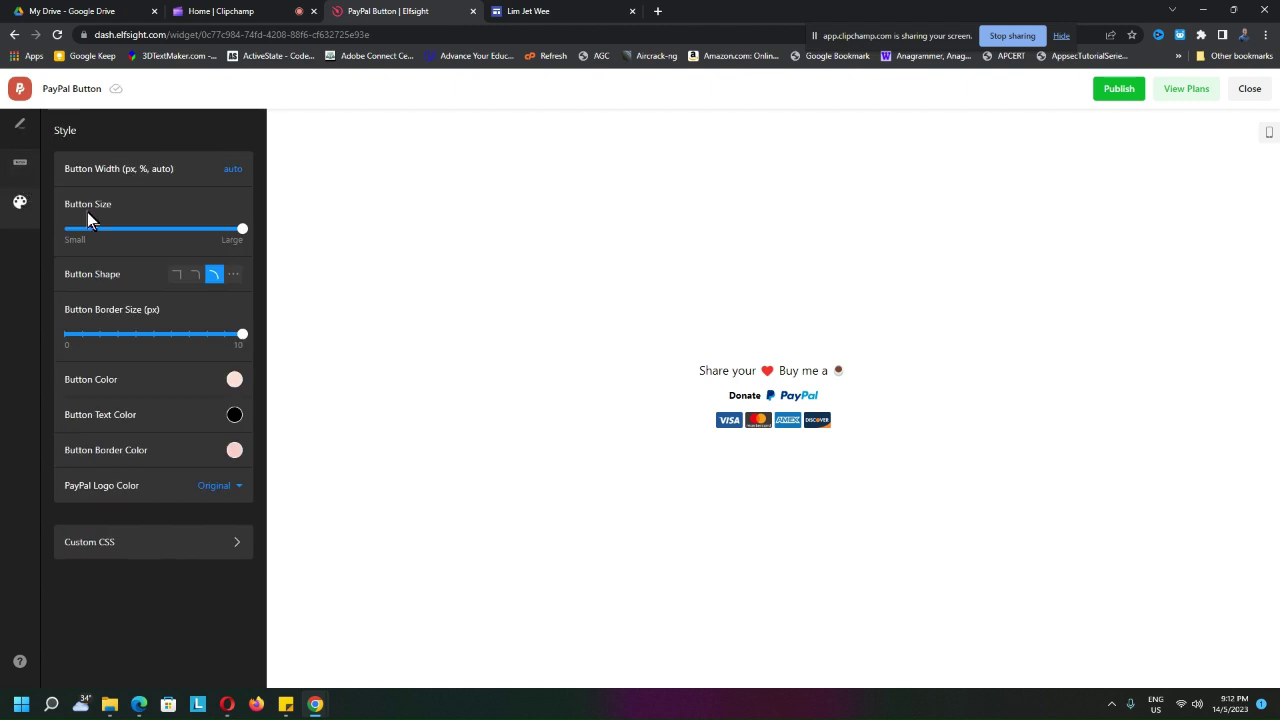
# - Publish the PayPal Button widget changes and close the editor
pyautogui.click(1119, 90)
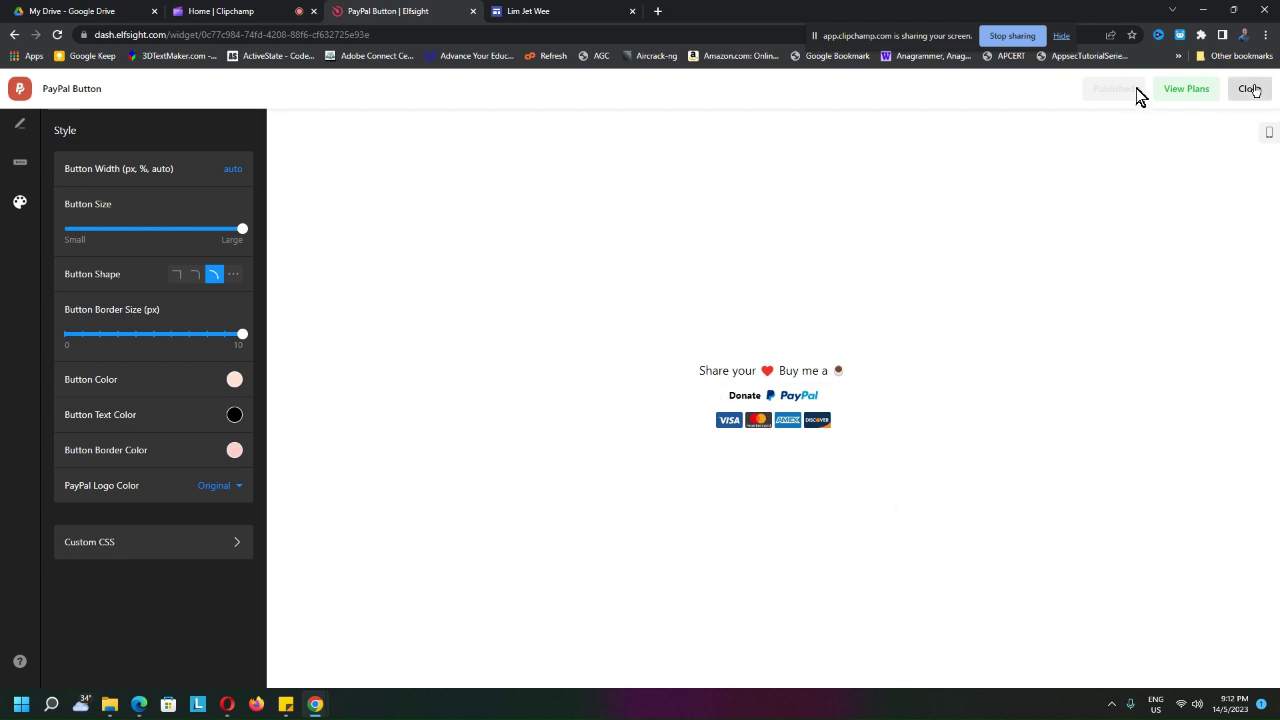
pyautogui.click(1252, 89)
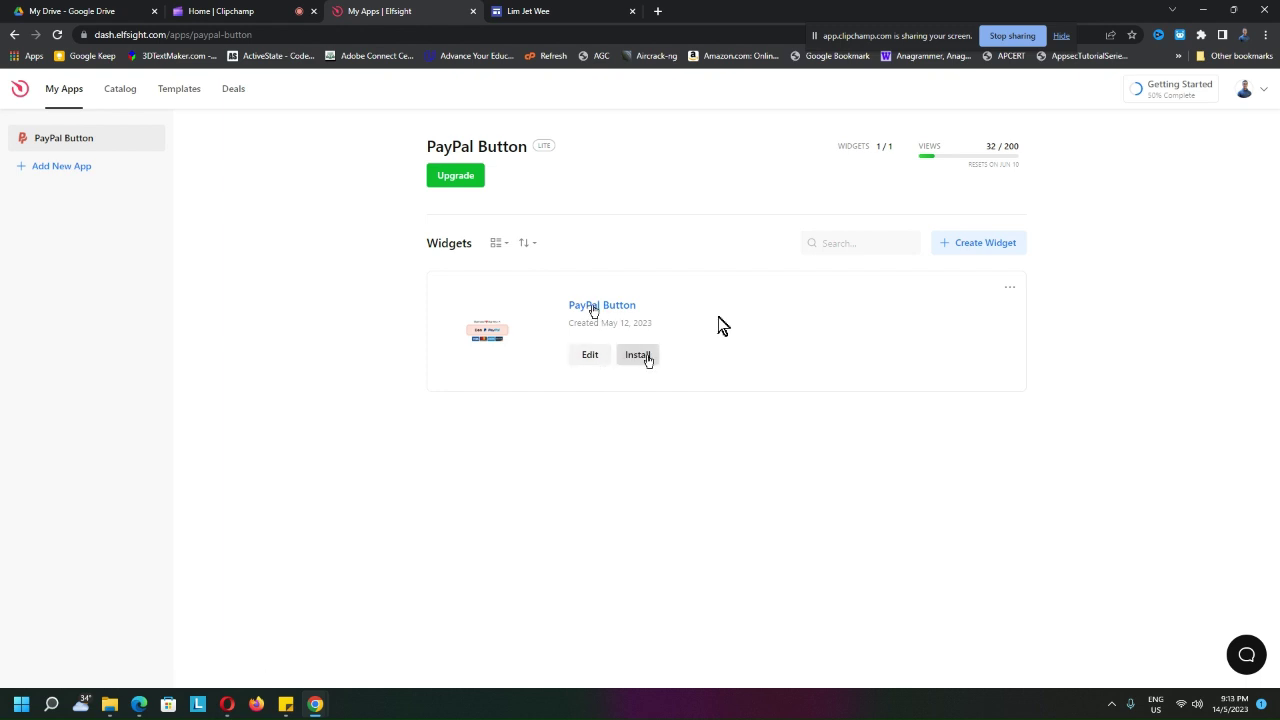
# - Open the PayPal Button widget's install options and copy its embed code
pyautogui.click(638, 357)
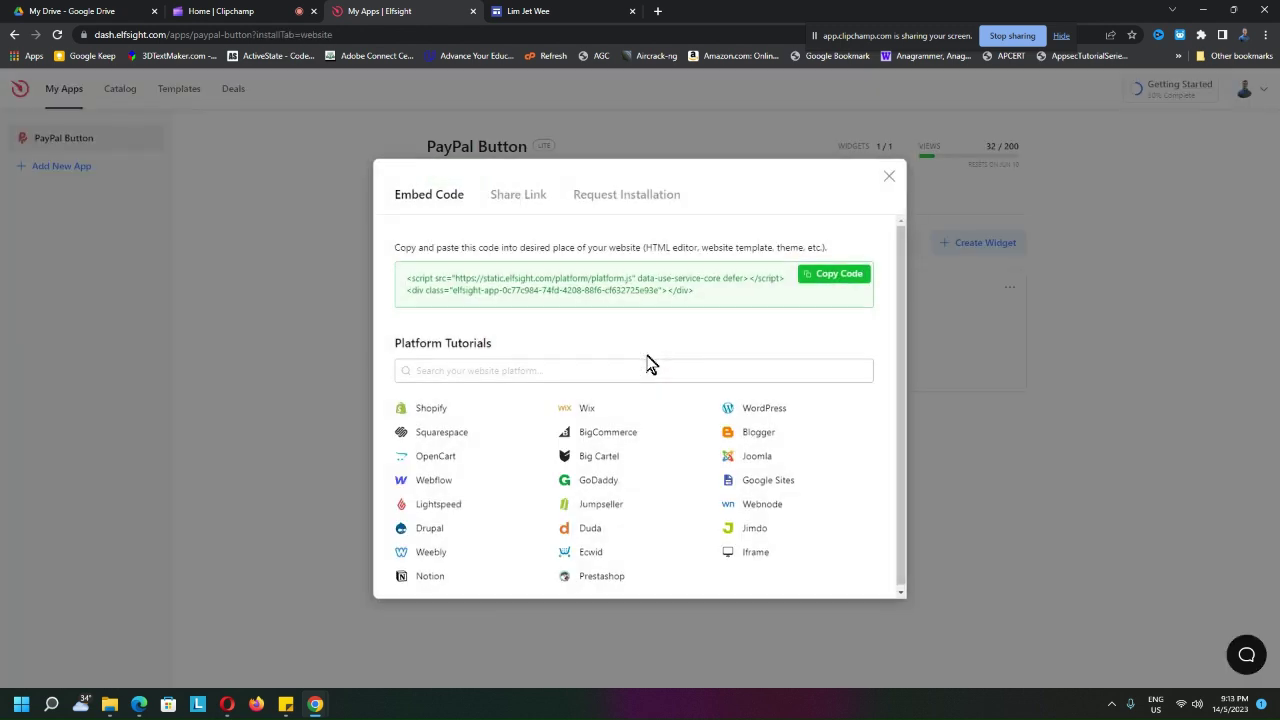
pyautogui.moveTo(901, 412); pyautogui.dragTo(897, 482)
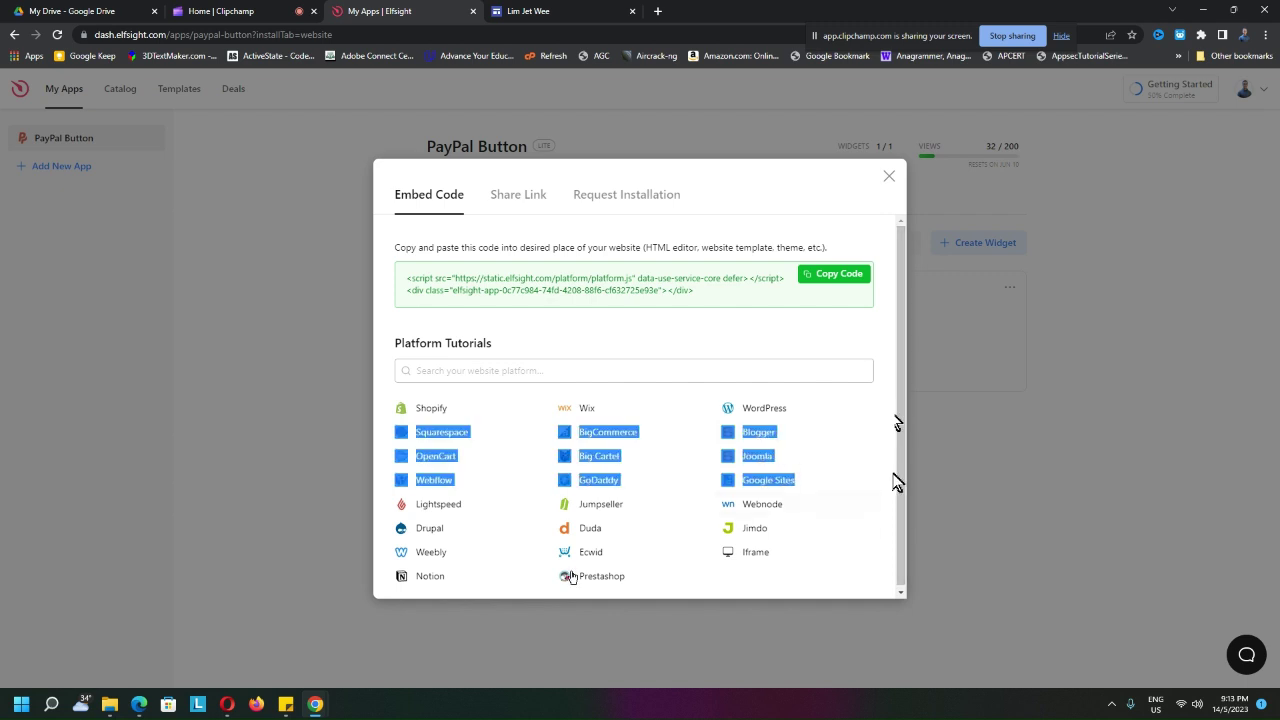
pyautogui.click(806, 337)
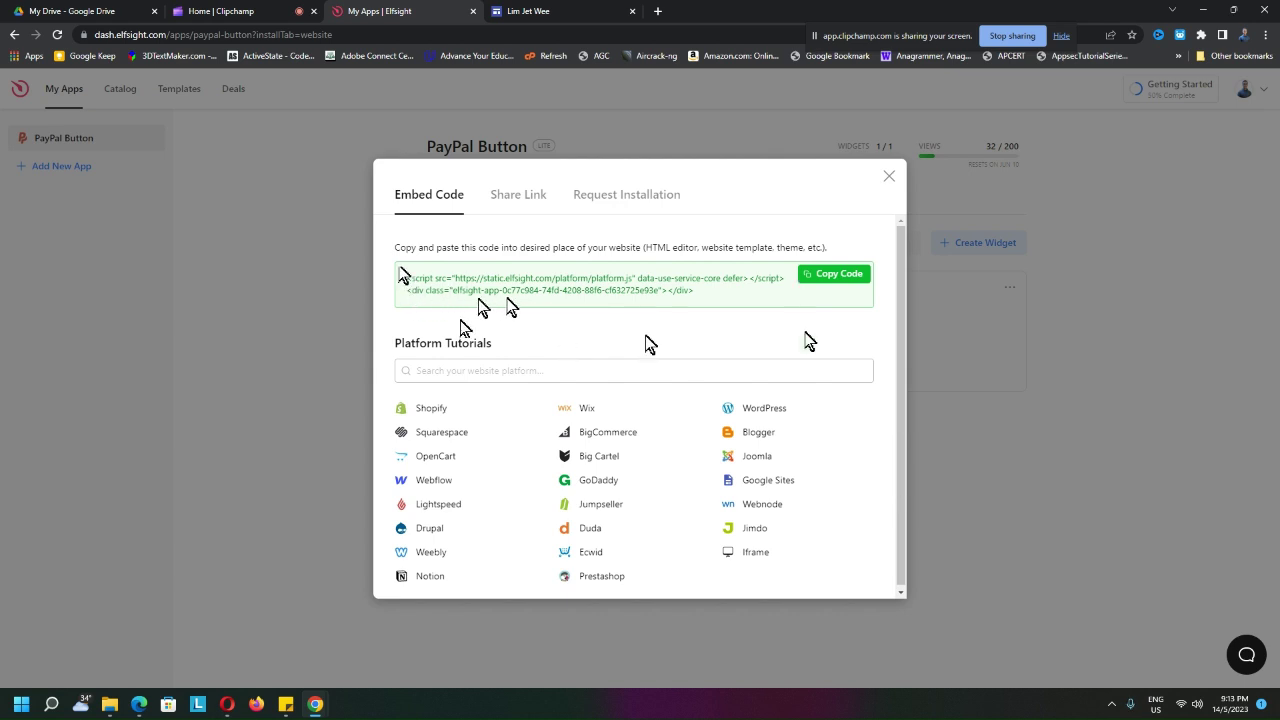
pyautogui.click(833, 274)
# - Paste the Elfsight embed code into a Google Sites embed and preview the Donate button
pyautogui.click(889, 177)
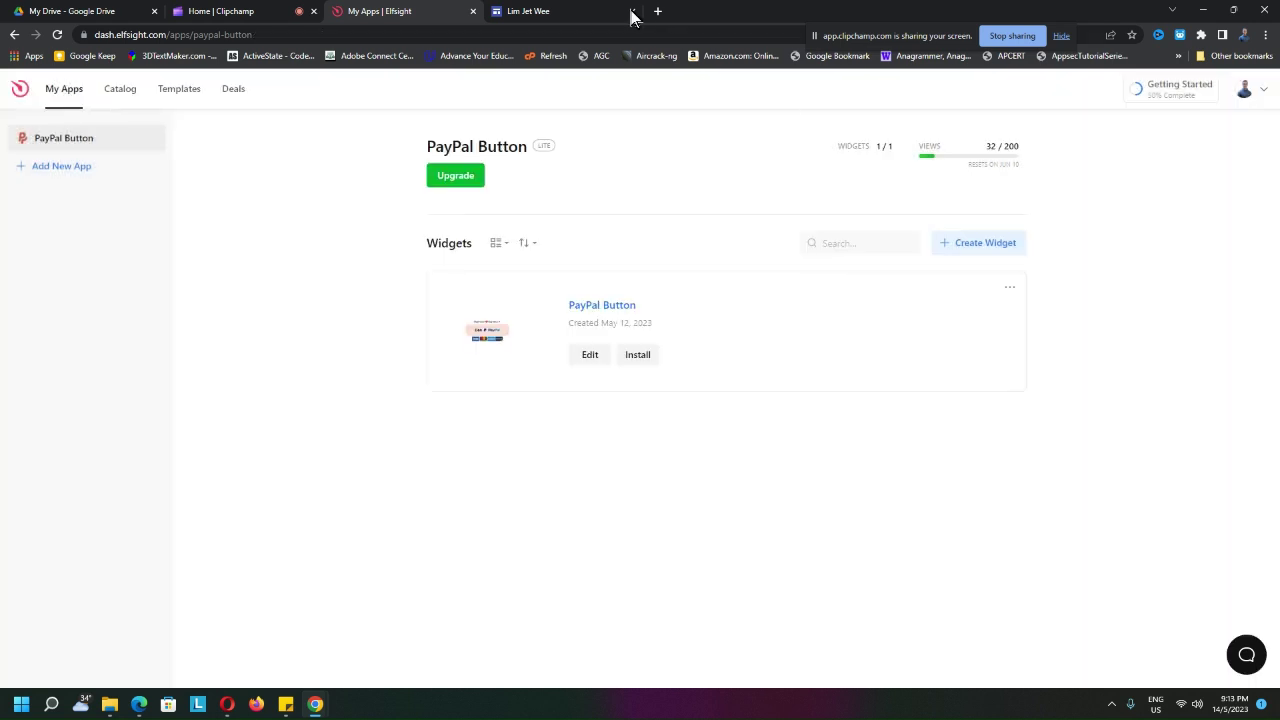
pyautogui.click(560, 11)
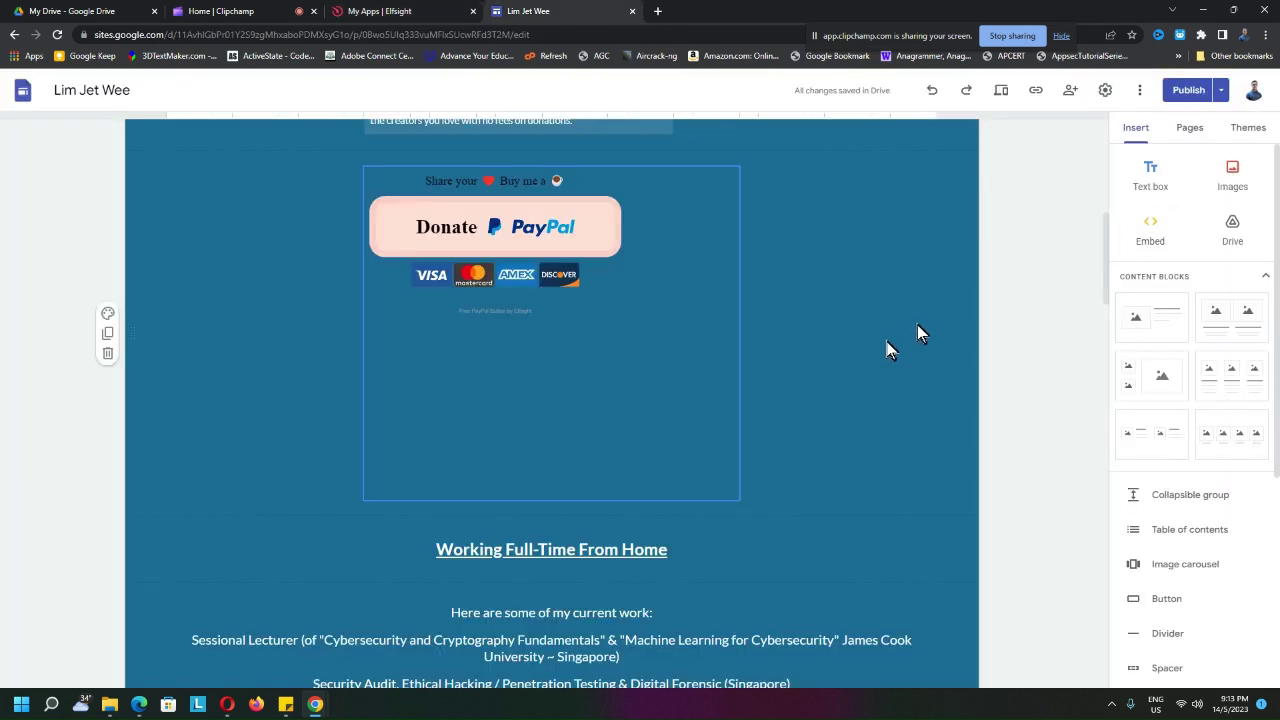
pyautogui.click(1152, 238)
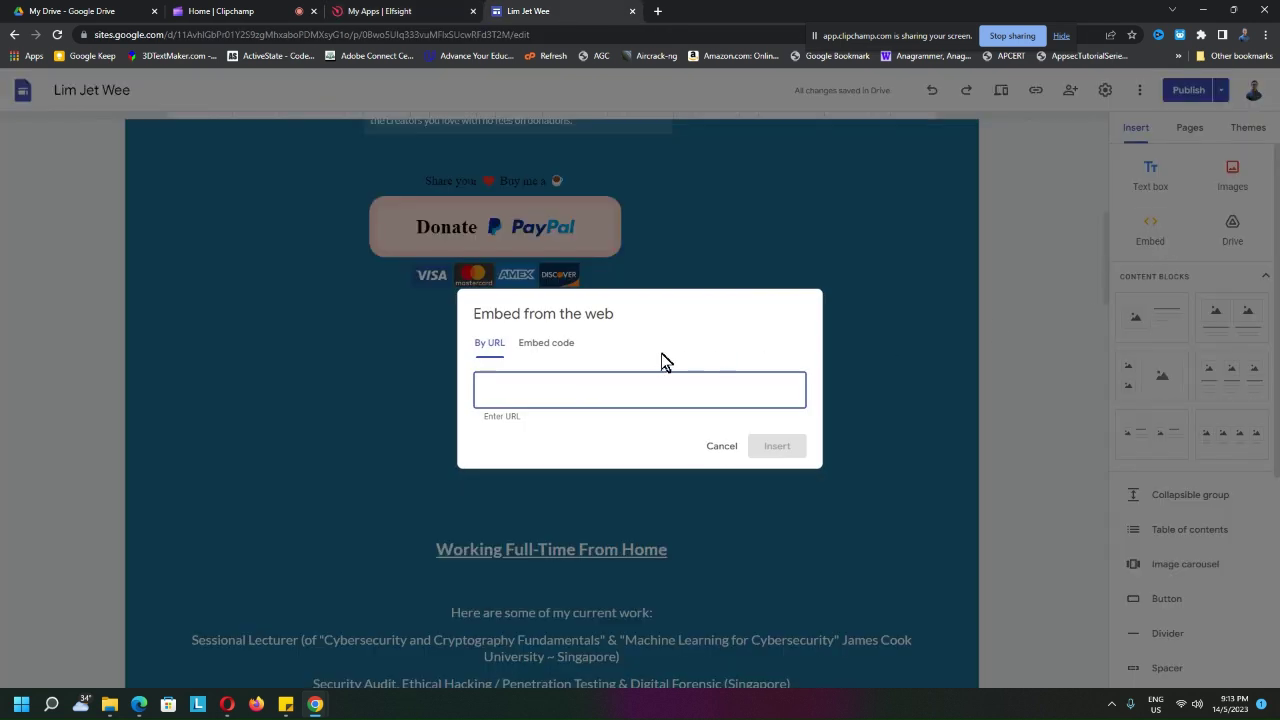
pyautogui.click(546, 343)
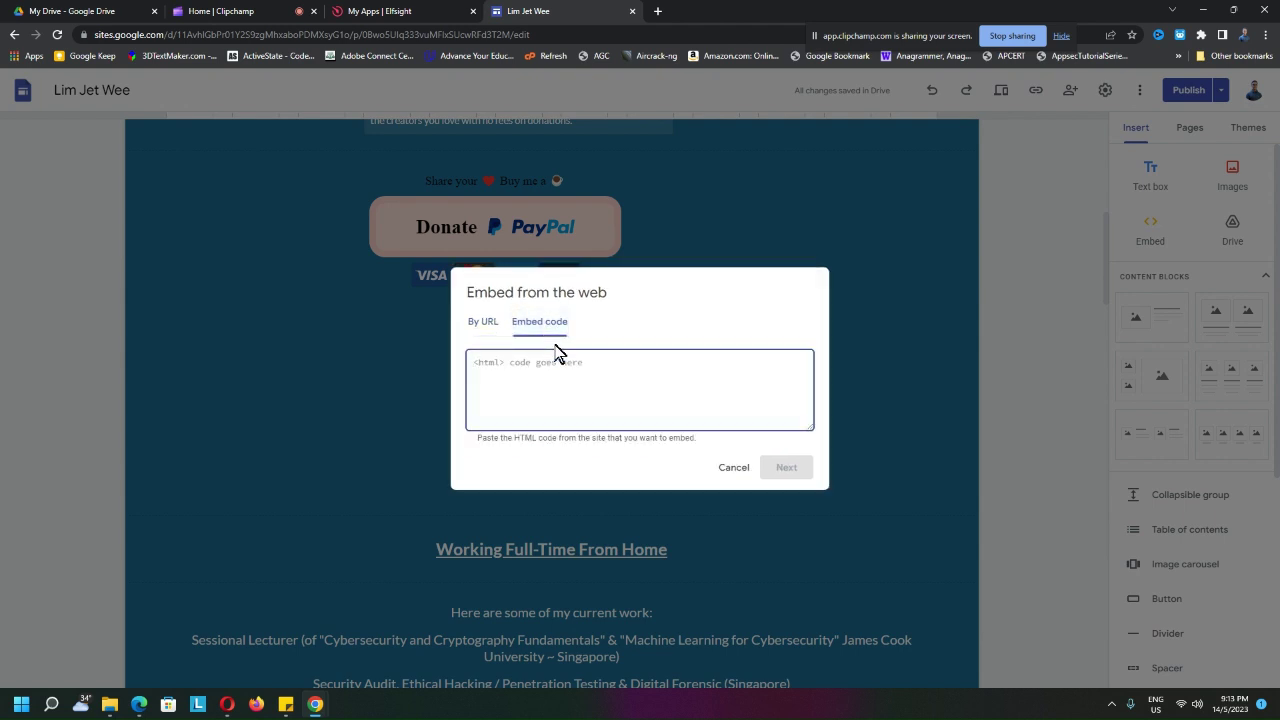
pyautogui.hotkey('ctrl', 'v')
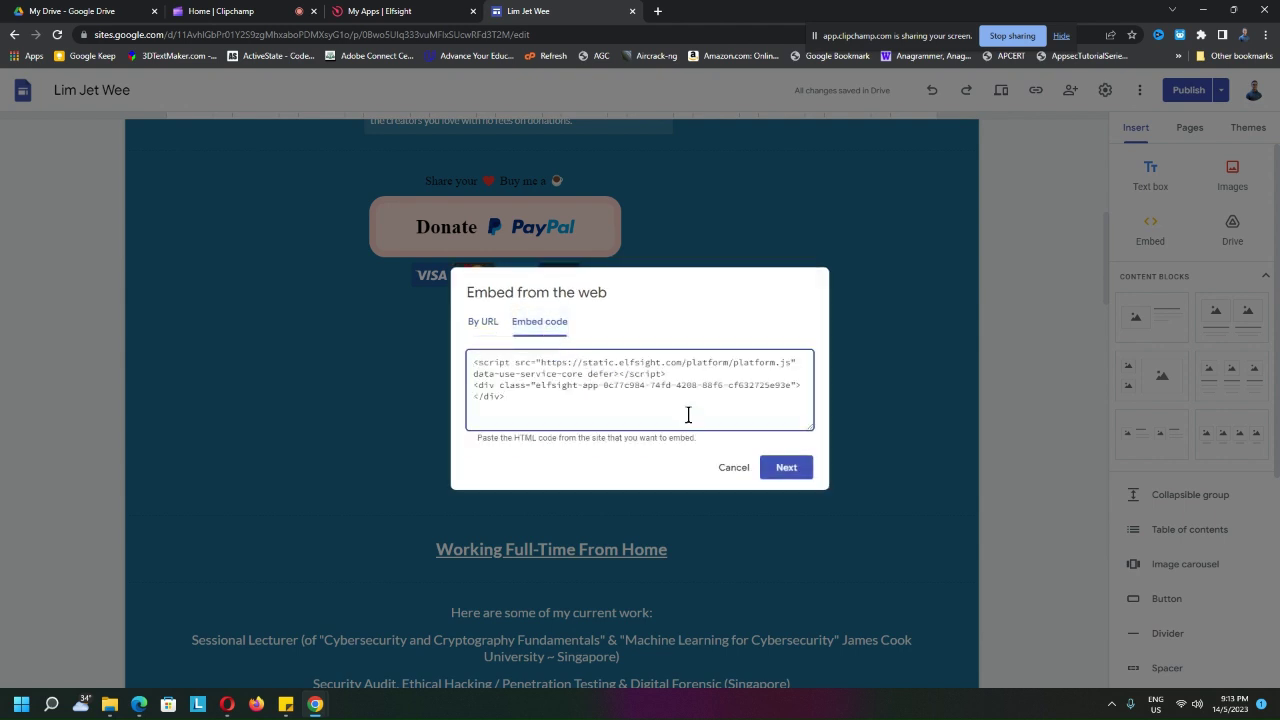
pyautogui.click(787, 468)
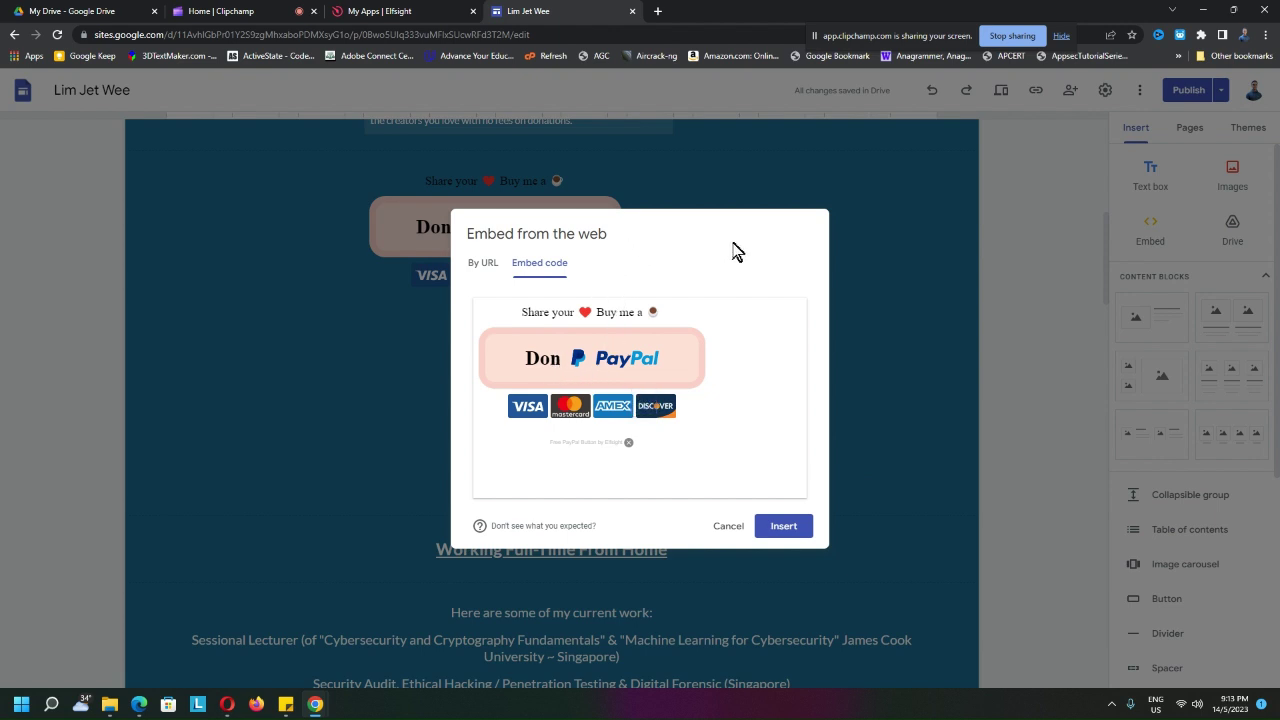
# - Insert the PayPal embed, then delete the duplicate section, keeping the original donate embed
pyautogui.click(777, 527)
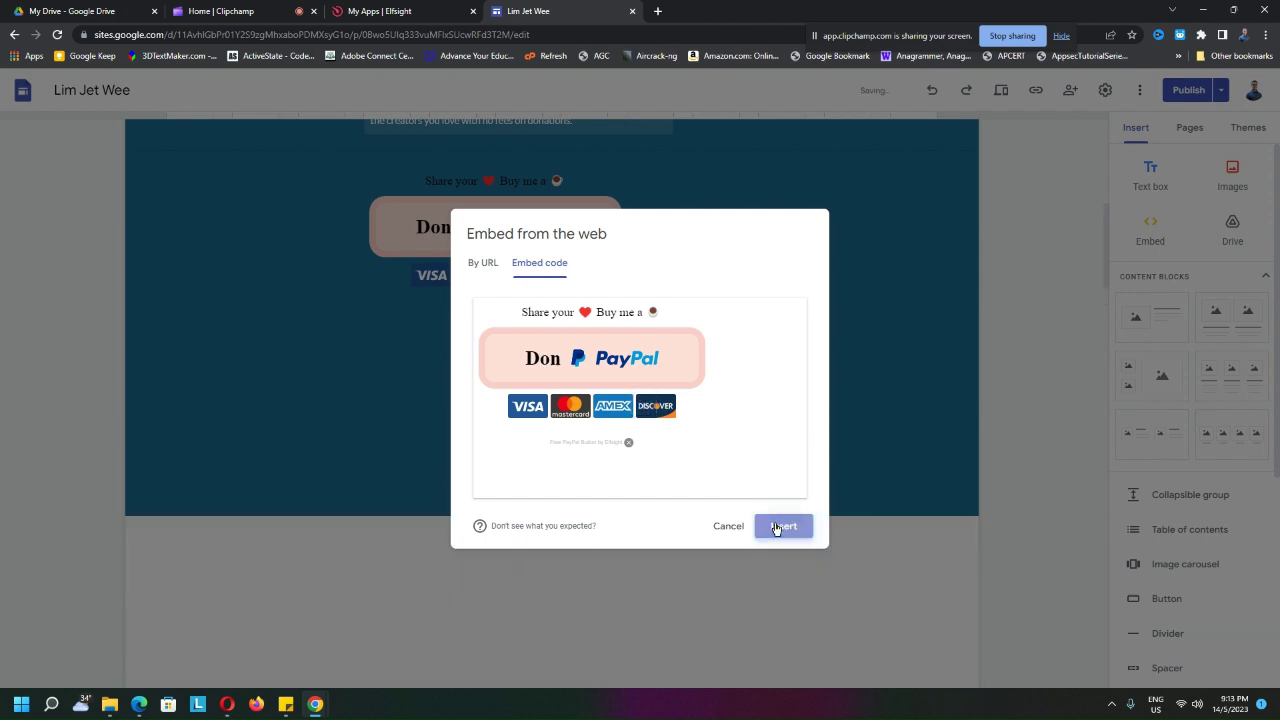
pyautogui.scroll(5, 949, 468)
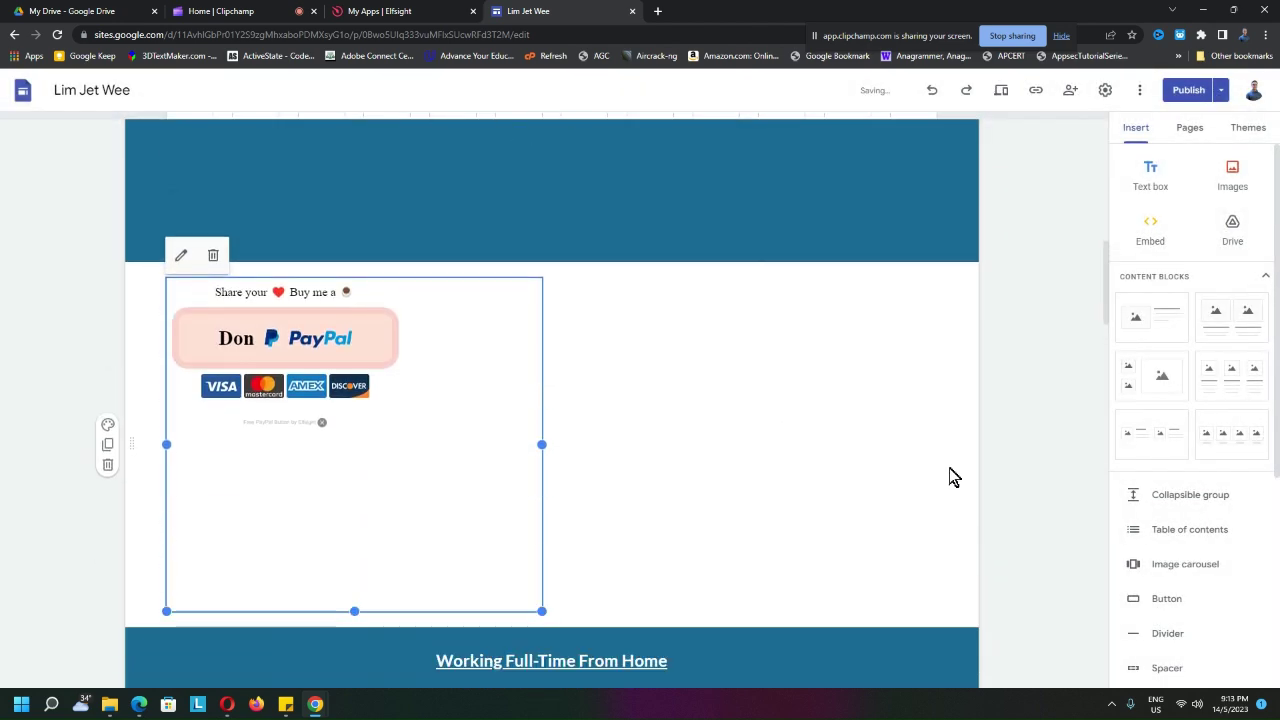
pyautogui.scroll(-2, 949, 468)
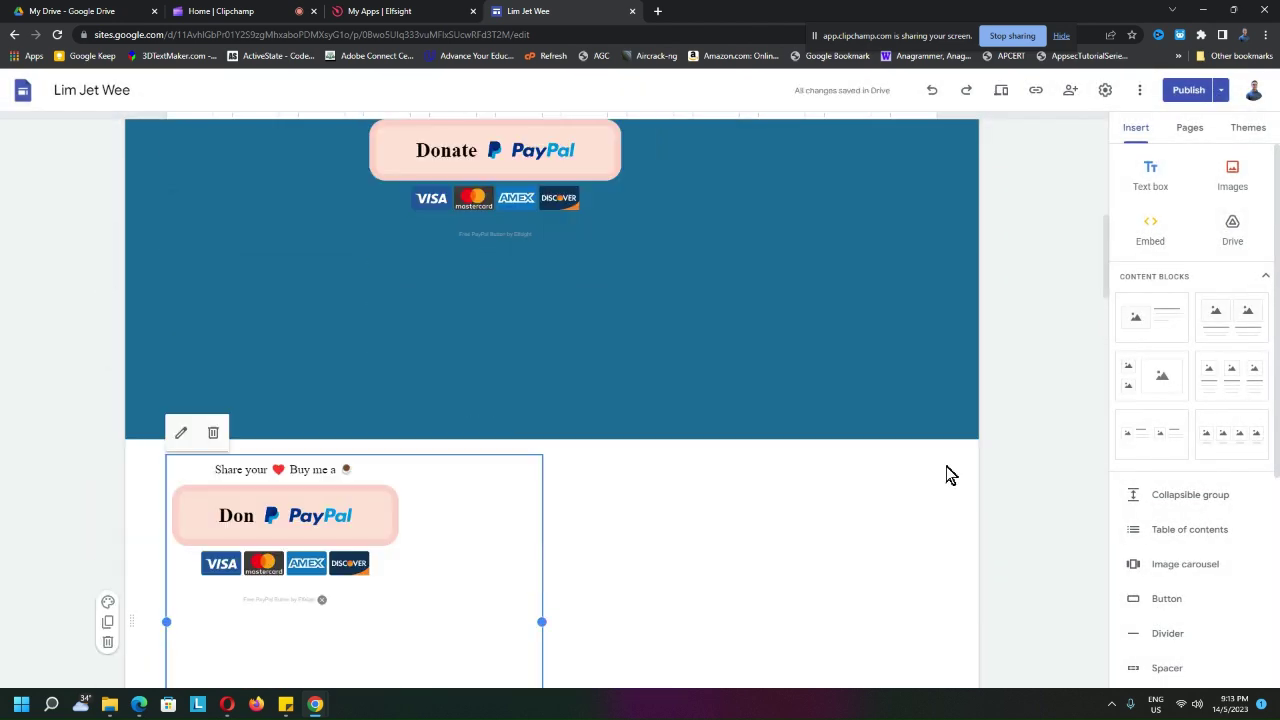
pyautogui.click(106, 645)
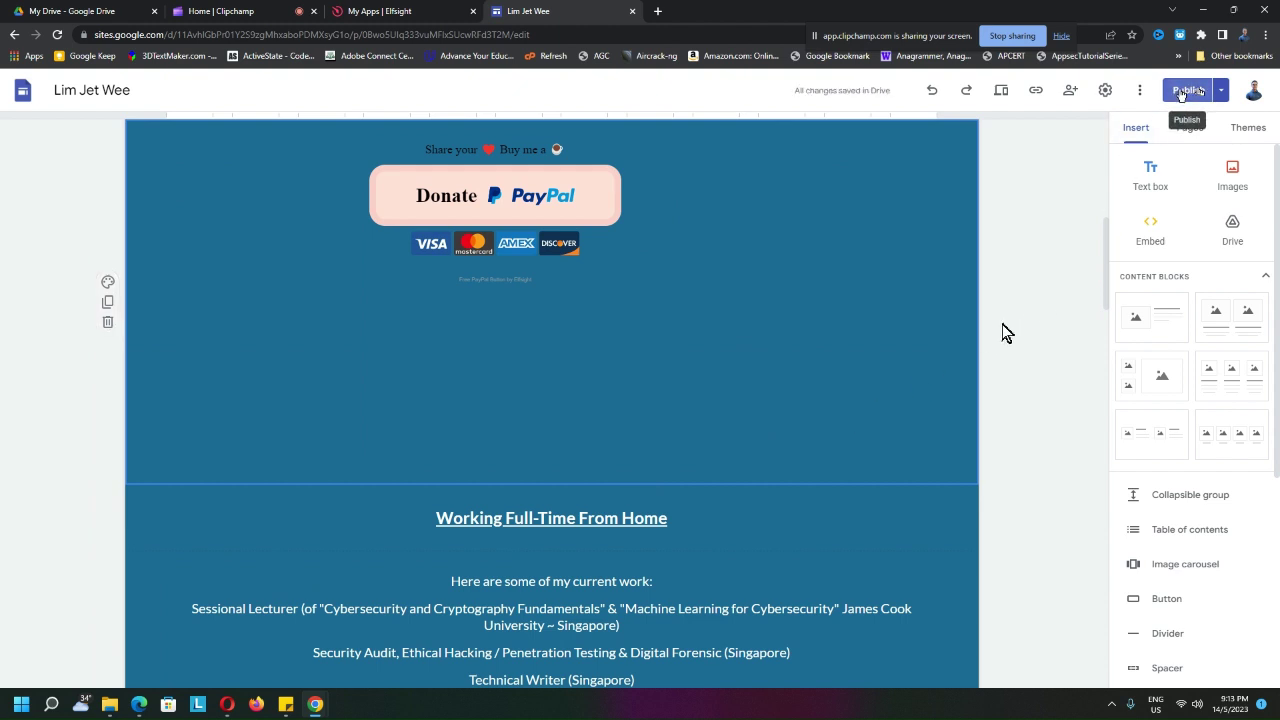
pyautogui.click(385, 11)
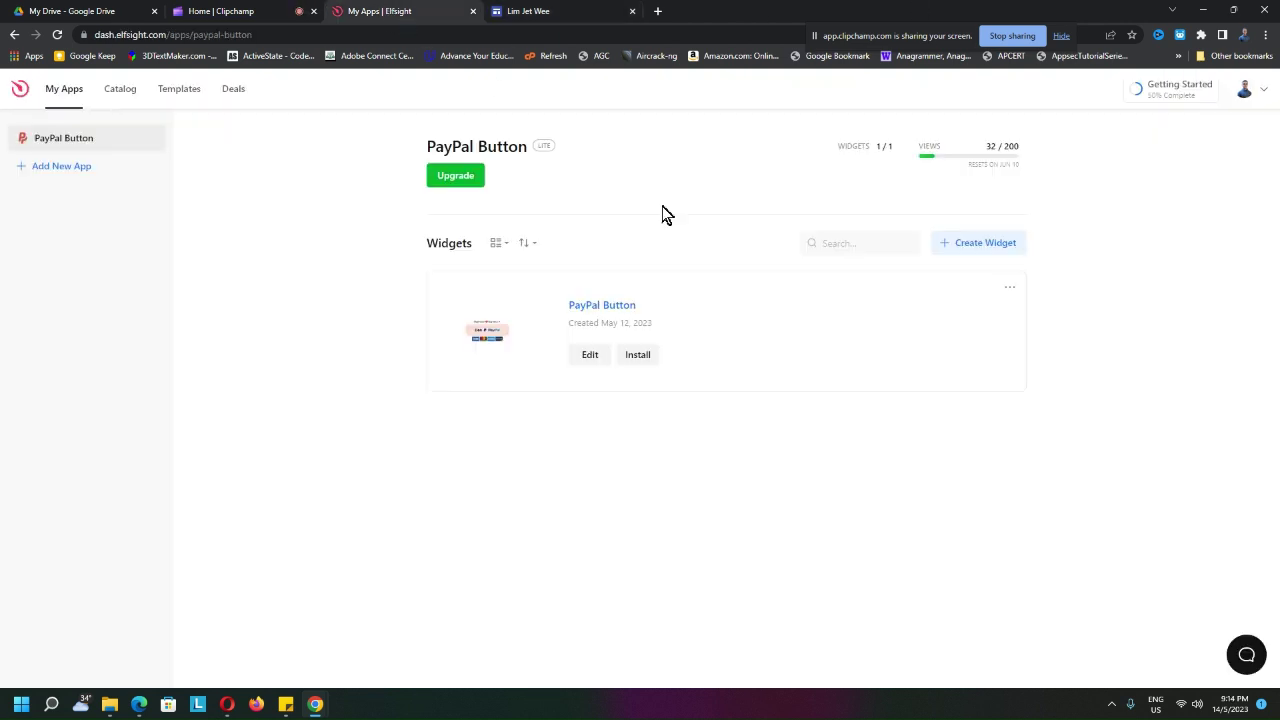
# - Complete the button text from 'Don' to 'Donate', publish, and close the editor
pyautogui.click(587, 358)
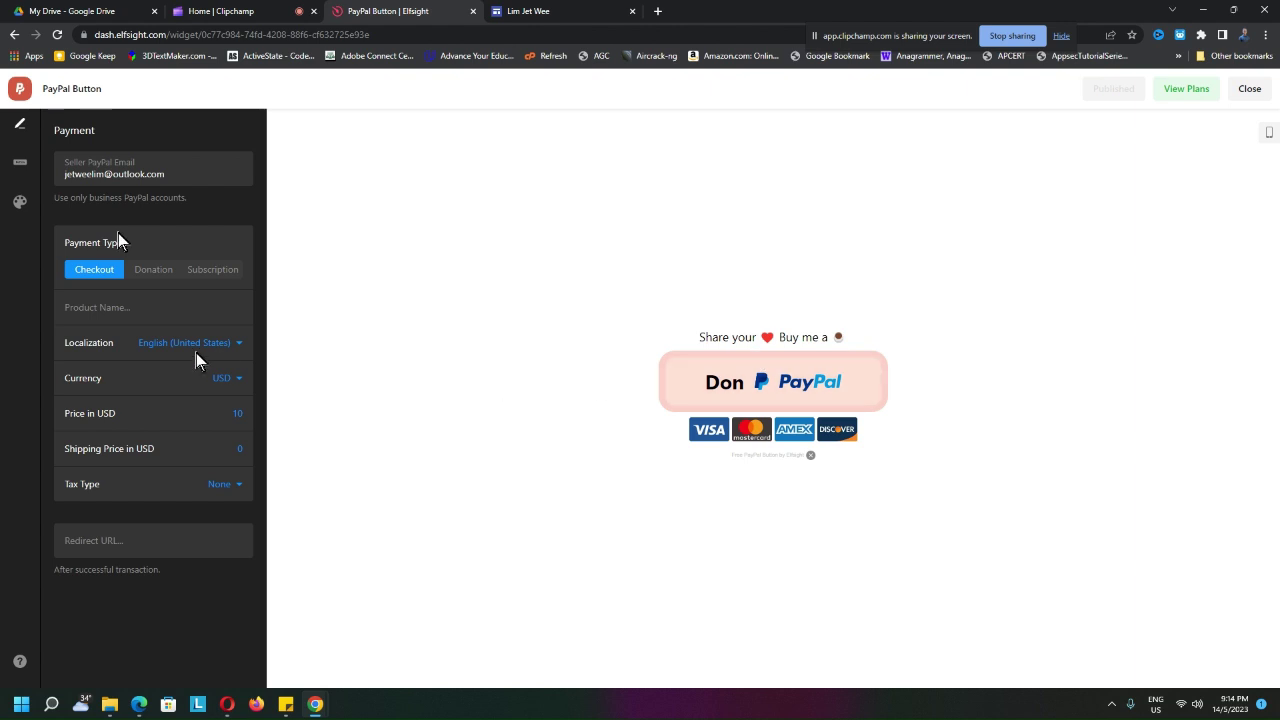
pyautogui.click(16, 172)
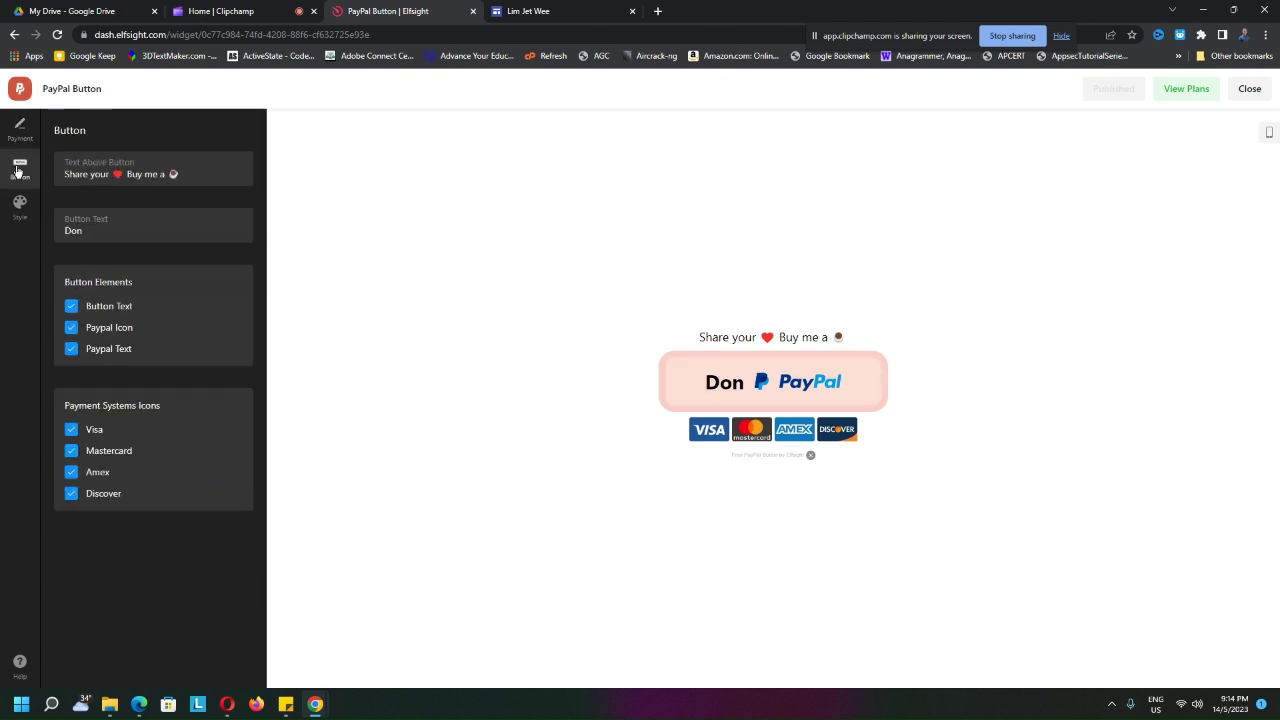
pyautogui.click(87, 229)
pyautogui.write('ate')
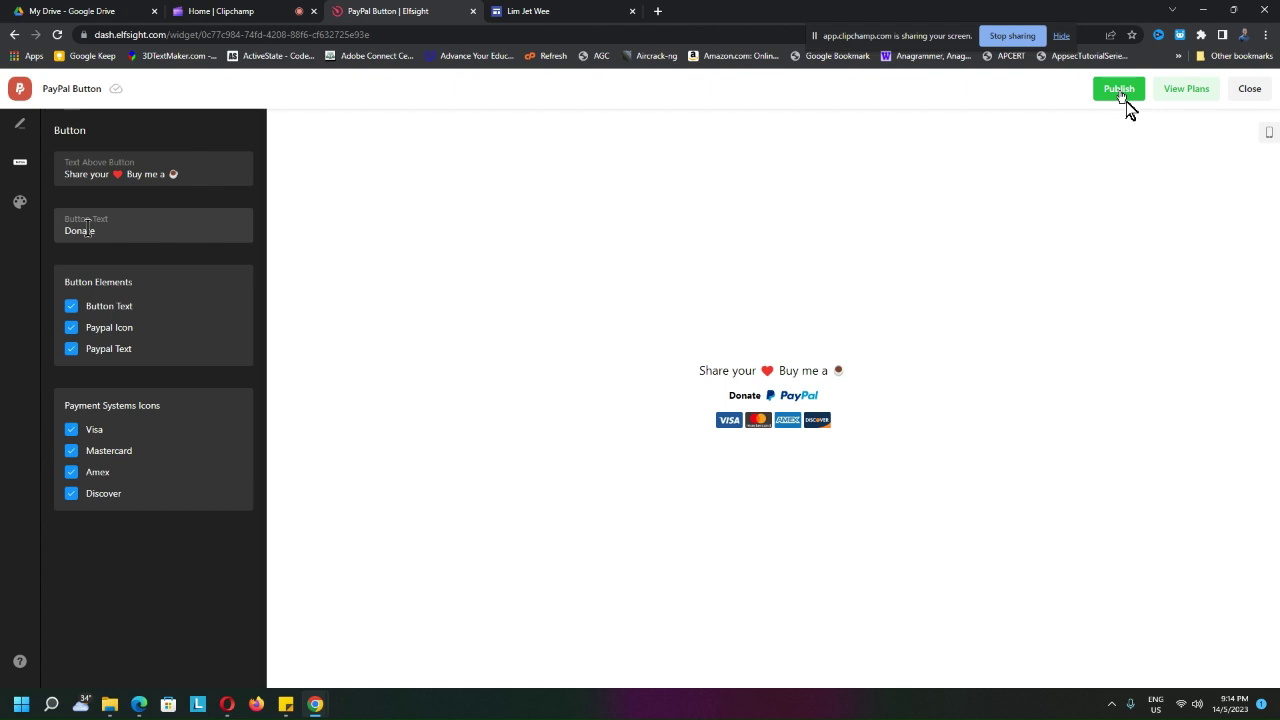
pyautogui.click(1120, 90)
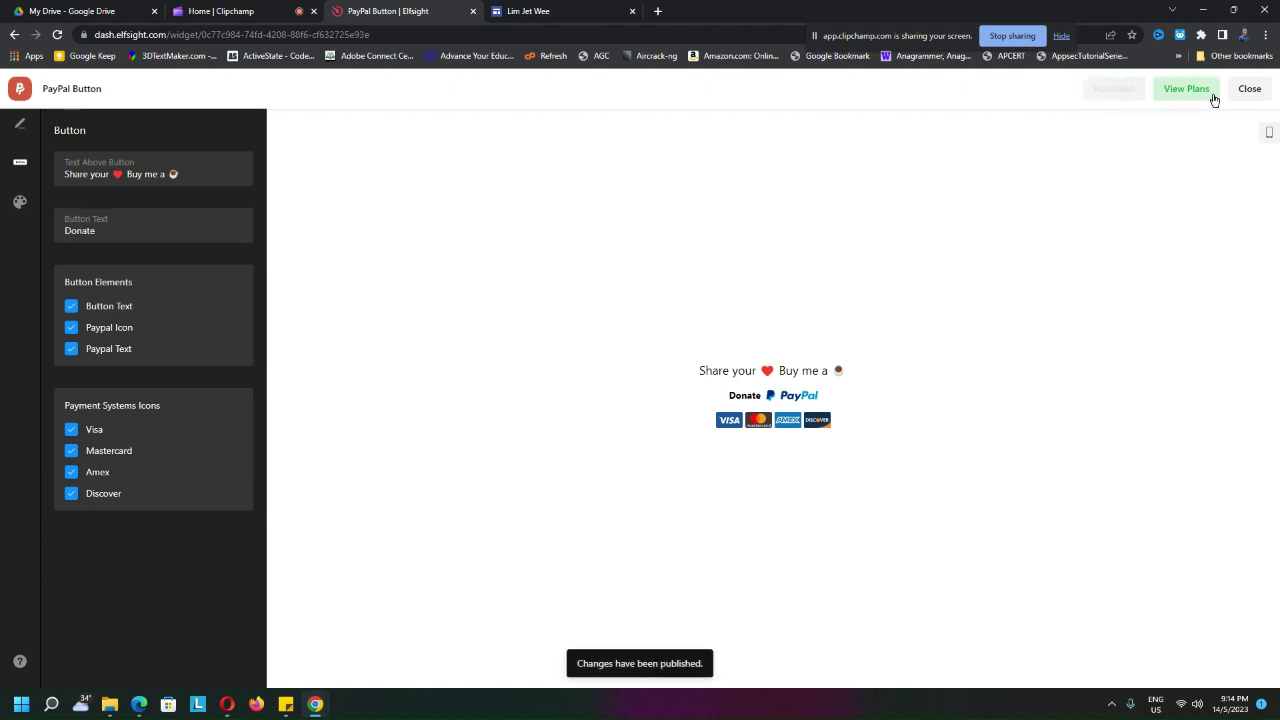
pyautogui.click(1247, 89)
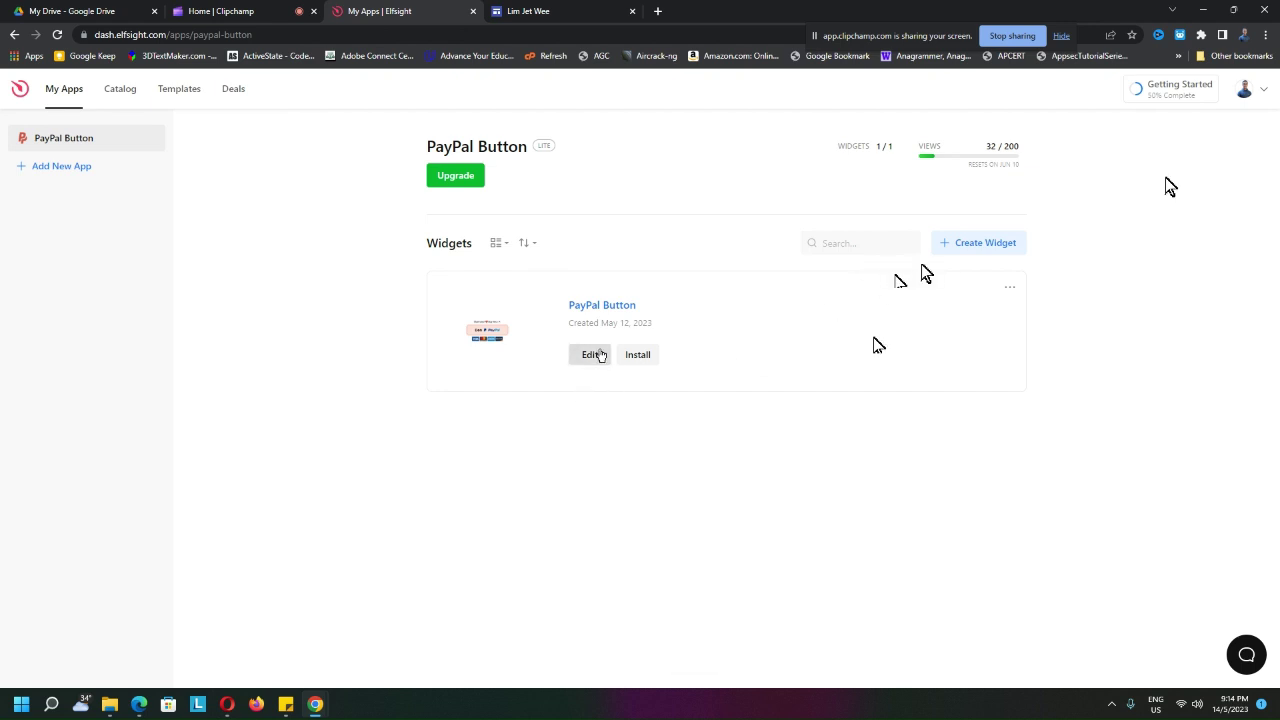
# - Review the widget's embed code, then publish the Lim Jet Wee site in Google Sites
pyautogui.click(1010, 290)
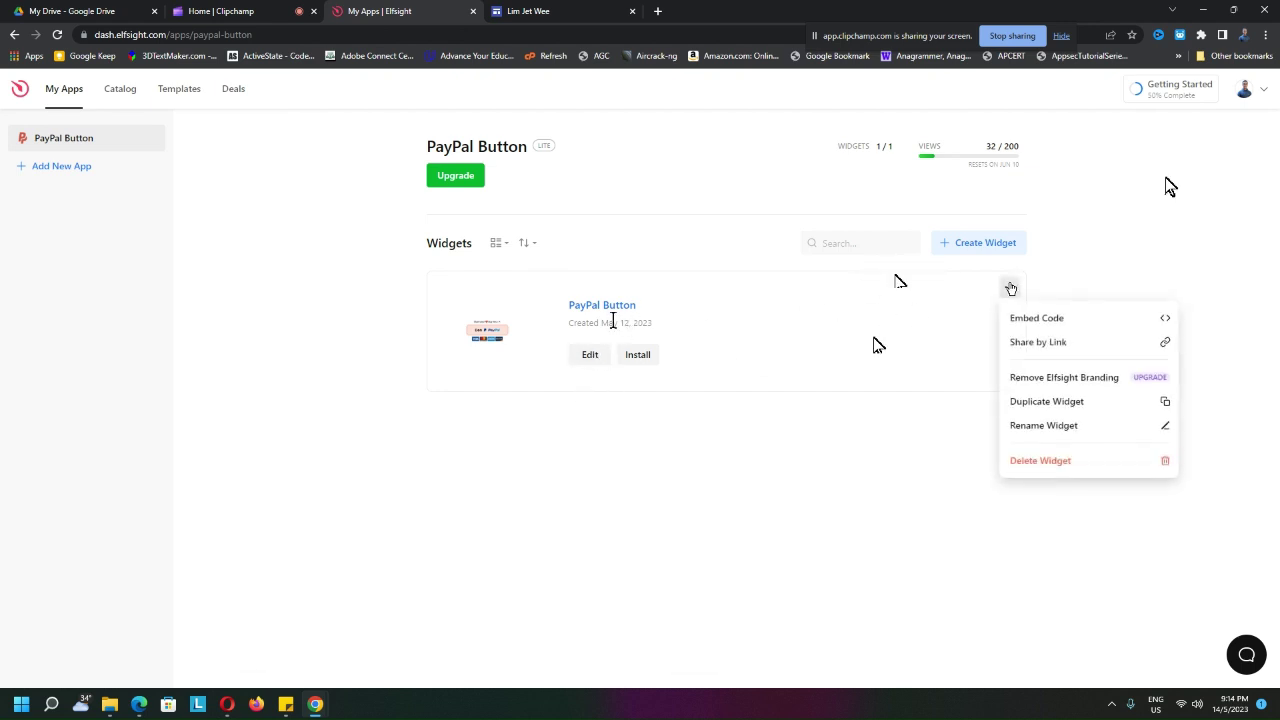
pyautogui.click(1047, 319)
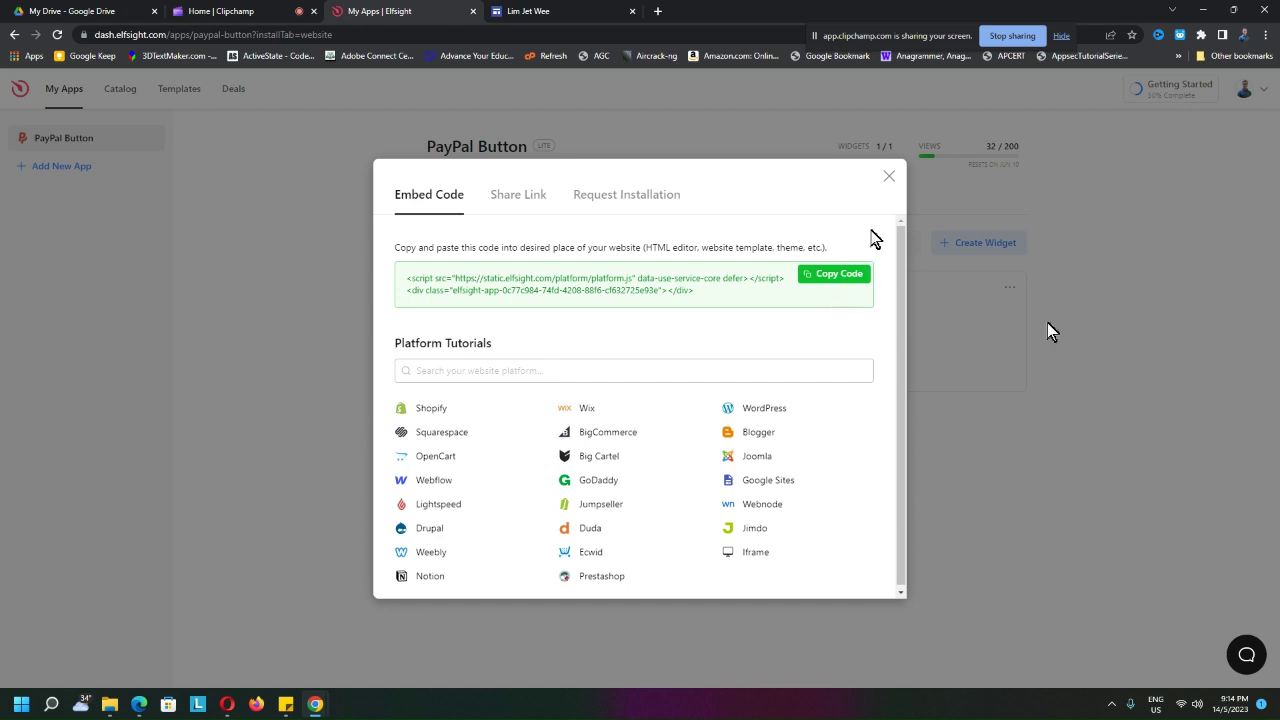
pyautogui.click(1047, 322)
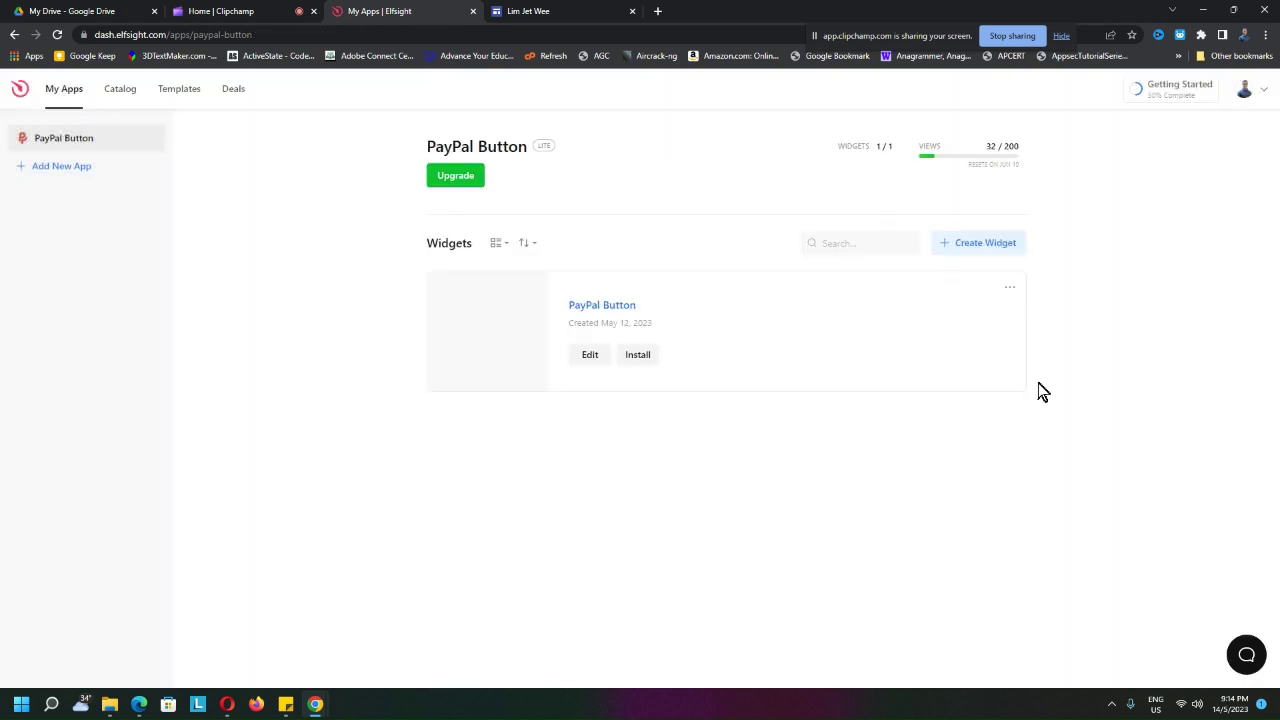
pyautogui.click(580, 11)
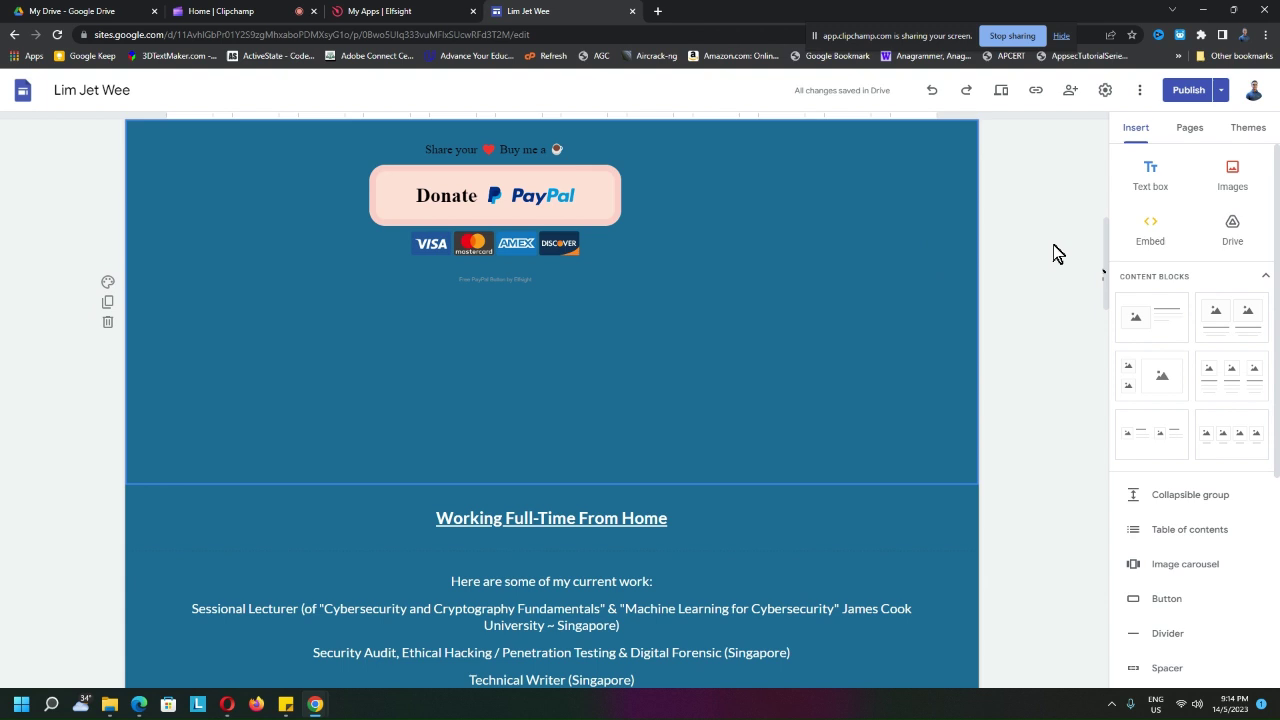
pyautogui.click(1187, 88)
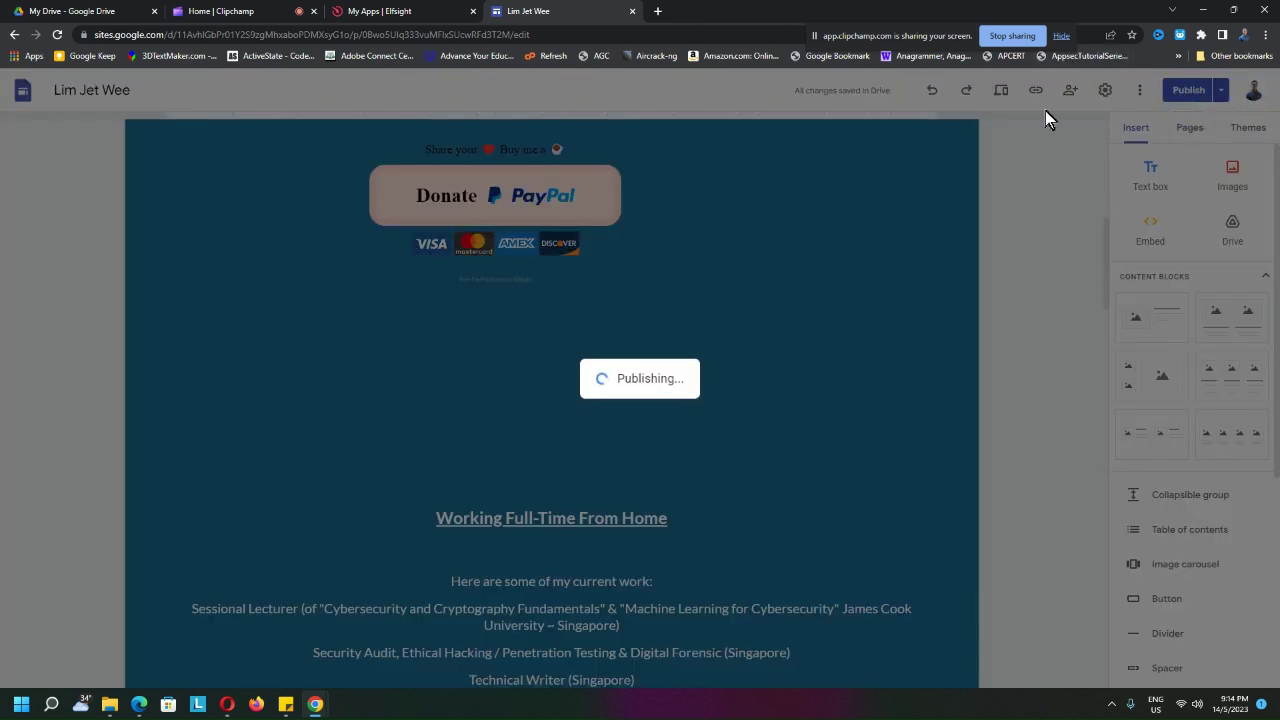